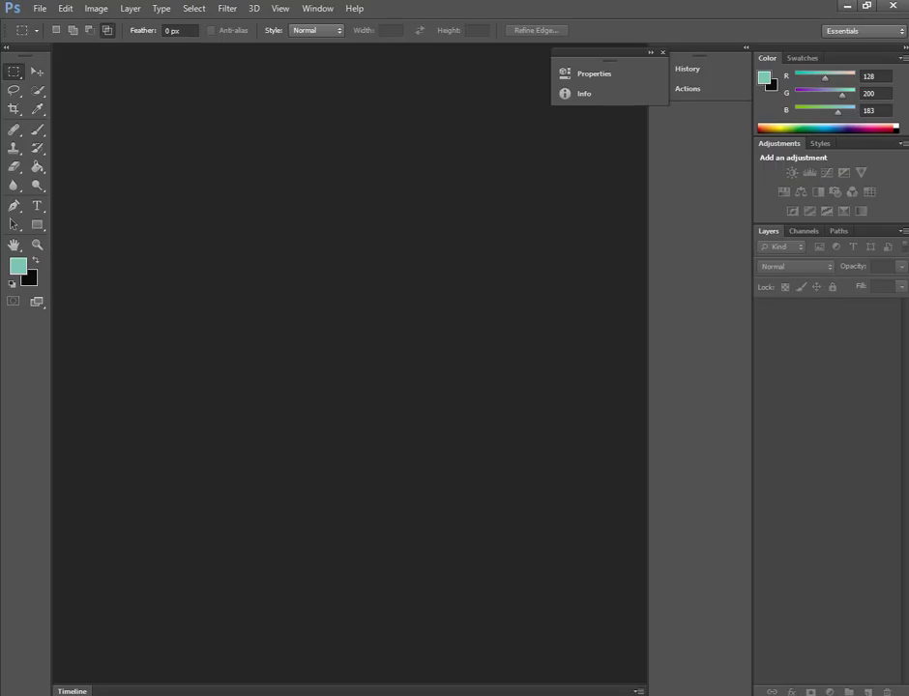
Step: Open beautiful-girl-background-original-photoshop-result-tutorials-final-63277.jpg from the Desktop
left_click(40, 8)
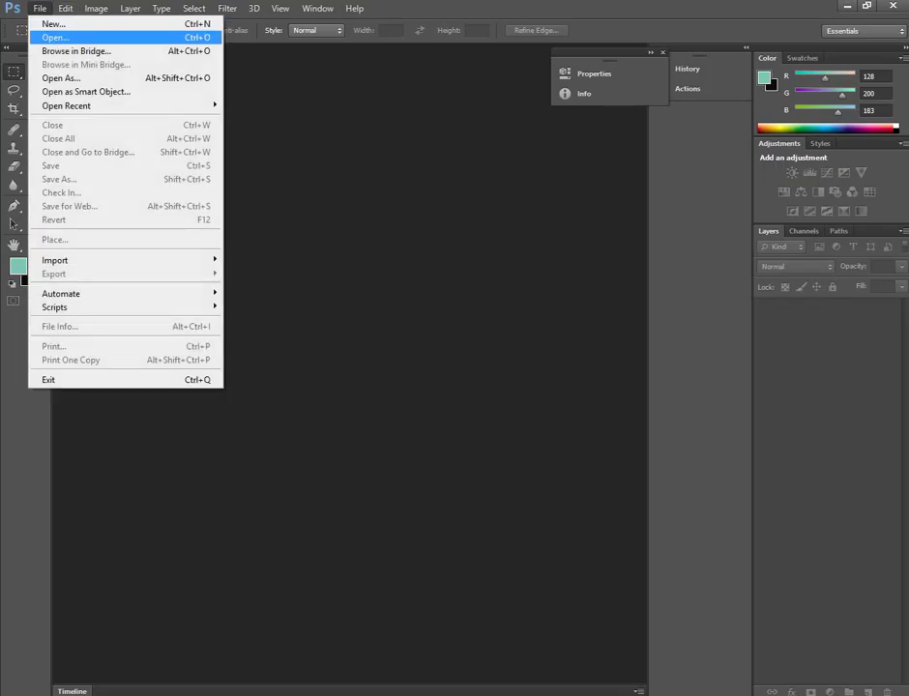
left_click(55, 37)
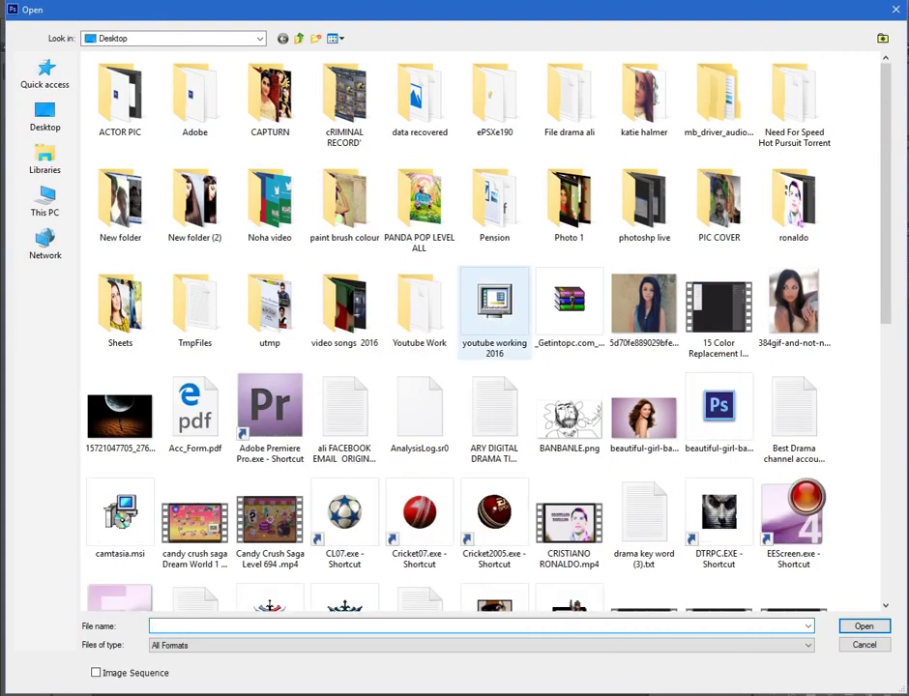
left_click(644, 410)
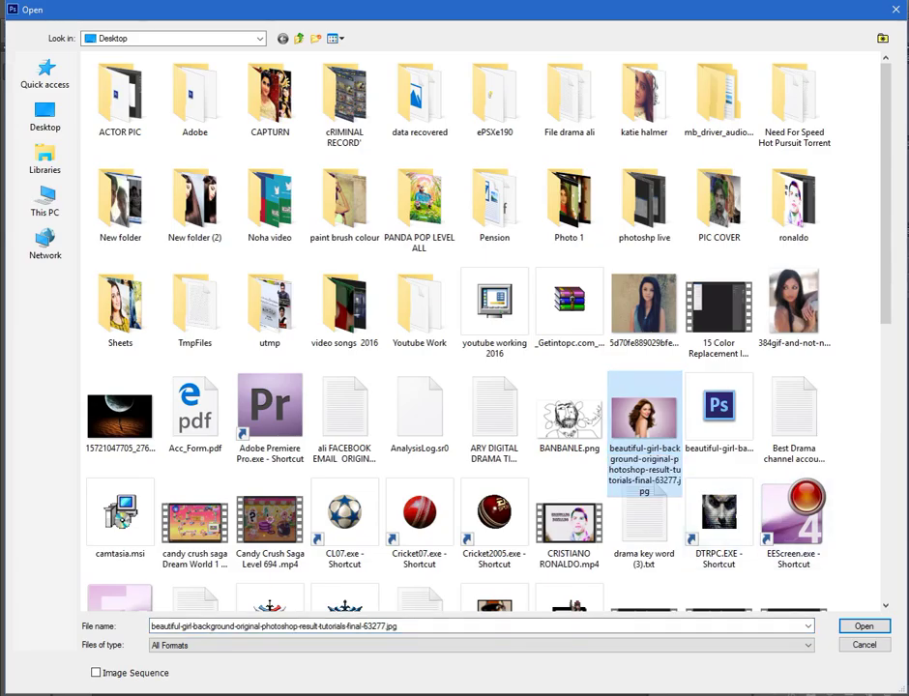
key("Return")
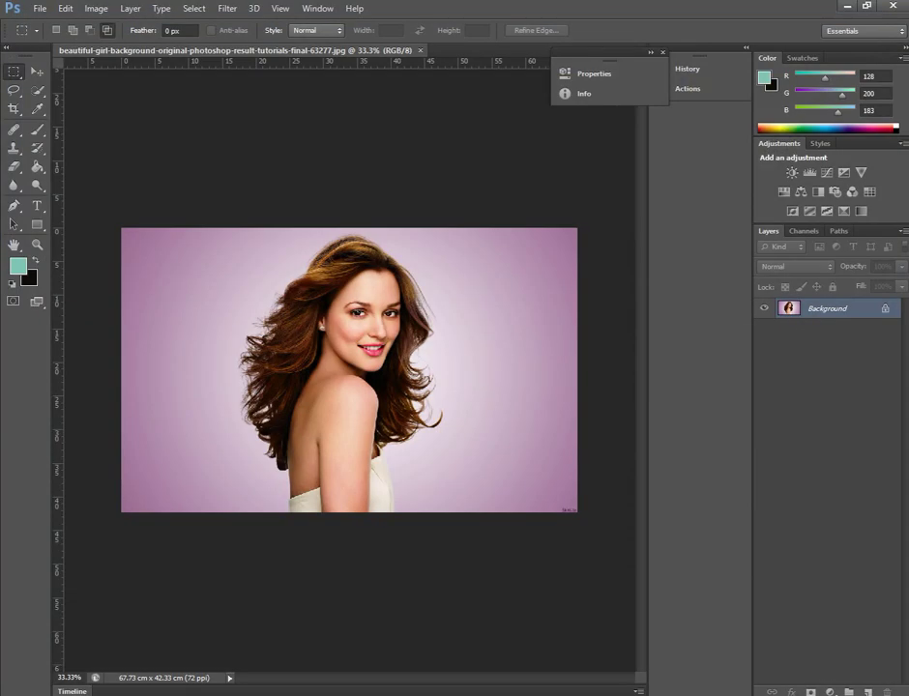
left_click(96, 8)
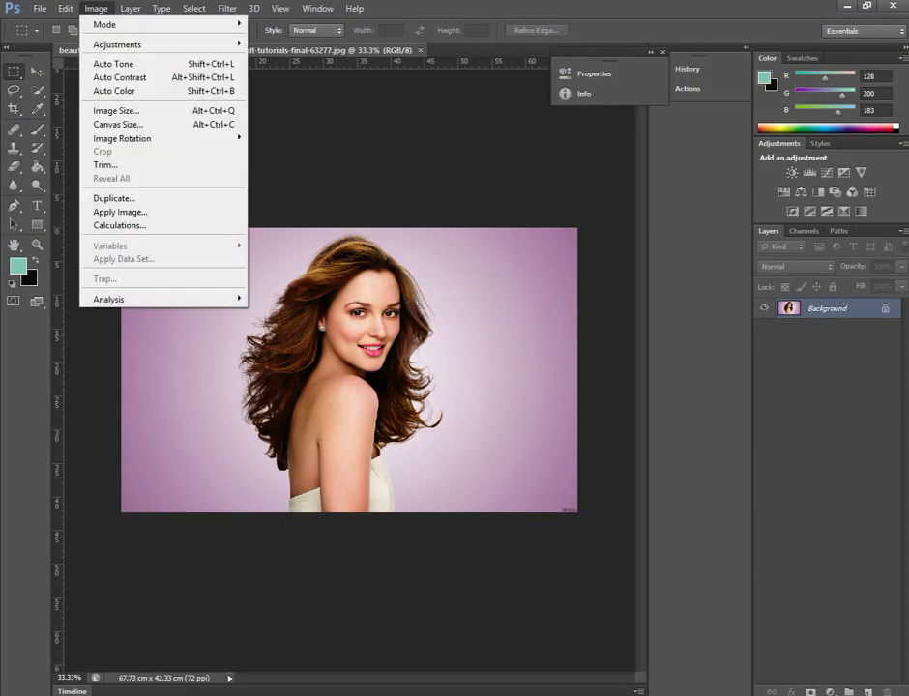
left_click(116, 110)
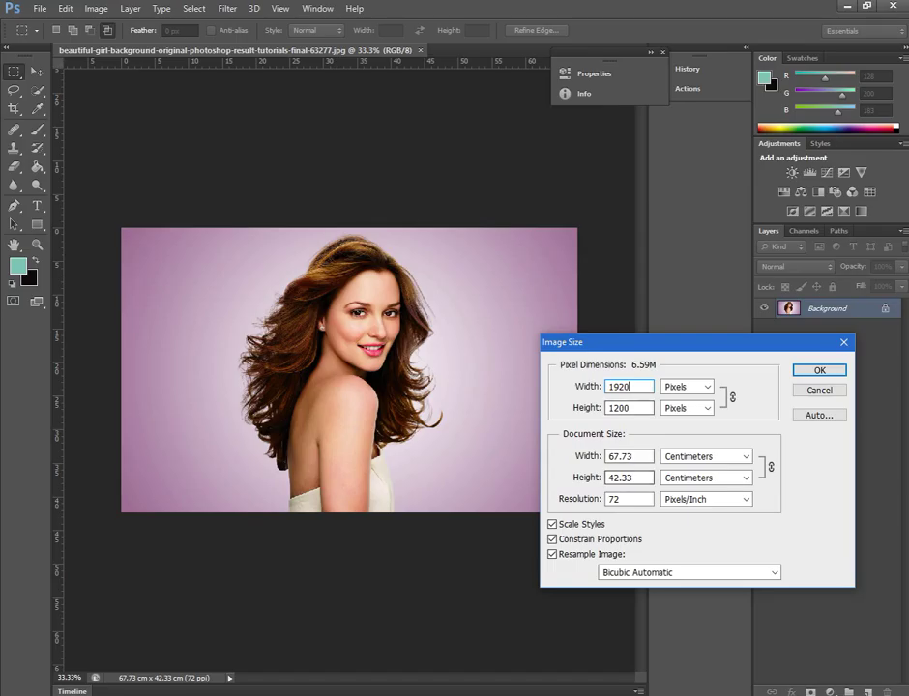
key("Tab")
type("1200")
key("Tab")
key("Tab")
key("Tab")
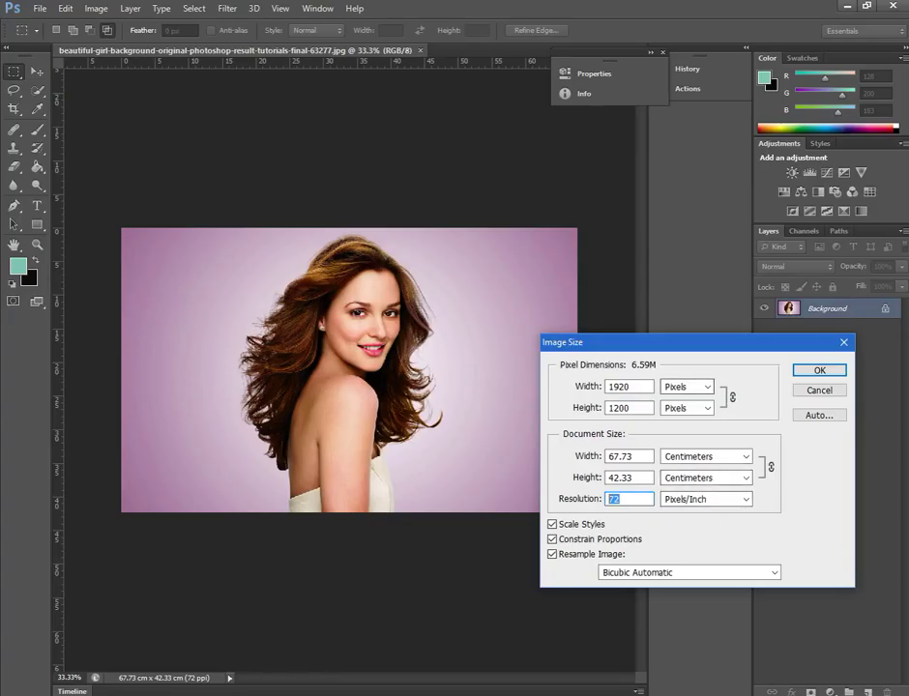
key("Return")
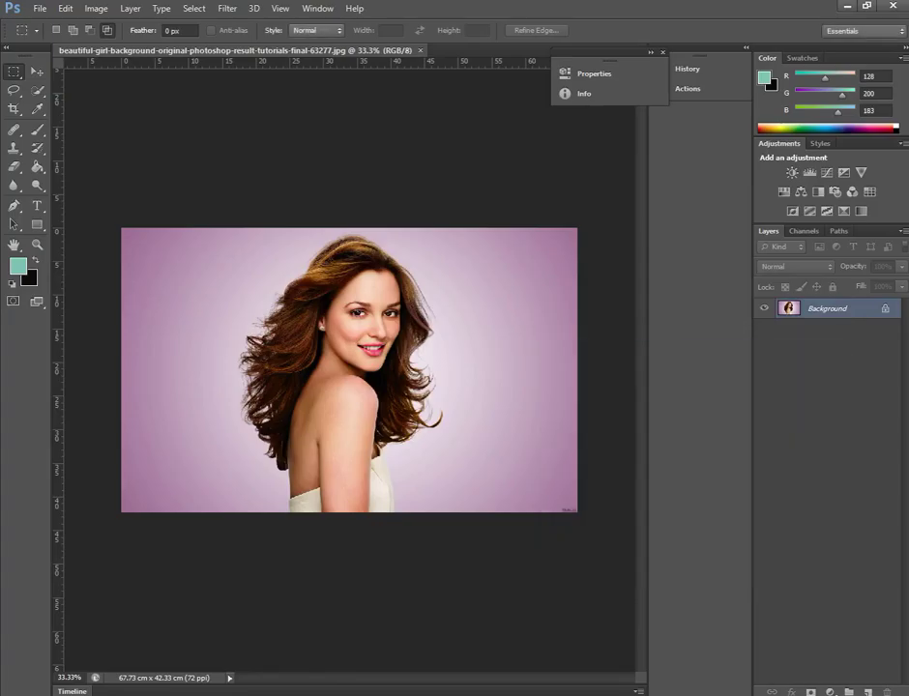
Step: Duplicate the photo to Layer 1, add Hue/Saturation at Saturation -100, then reselect Layer 1
key("ctrl+j")
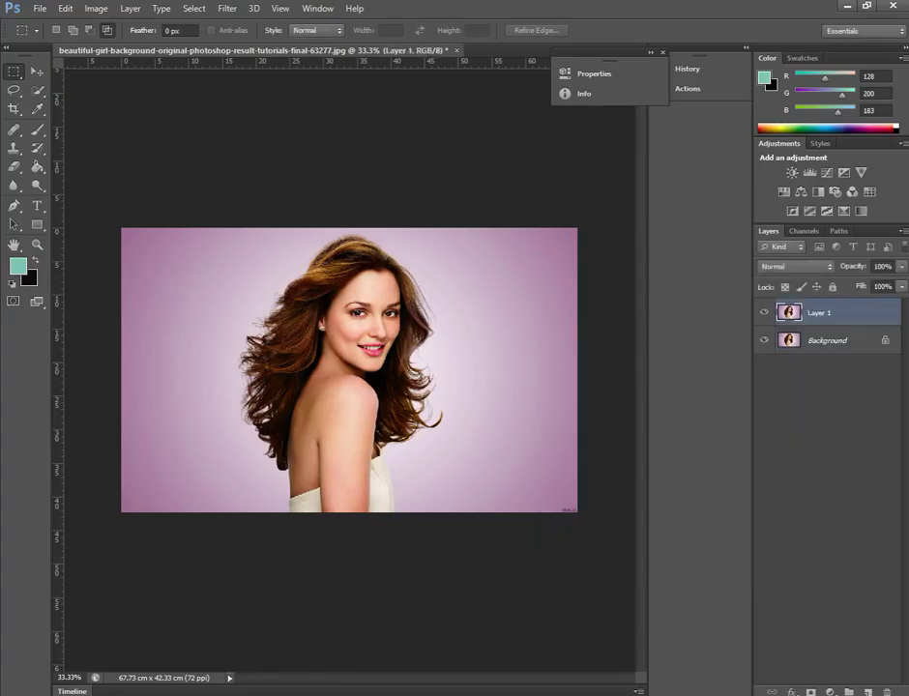
left_click(828, 692)
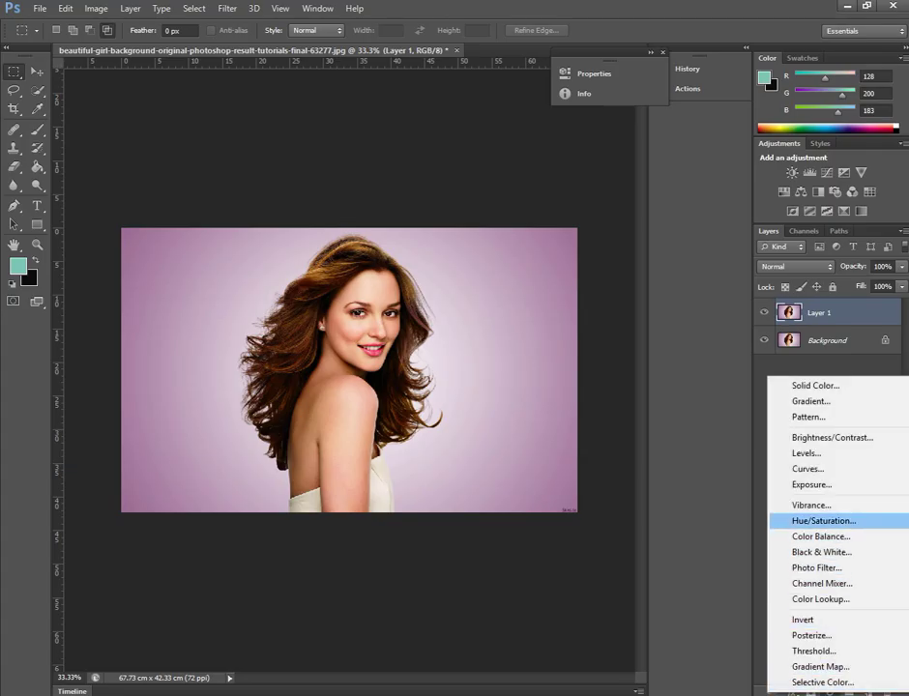
left_click(823, 520)
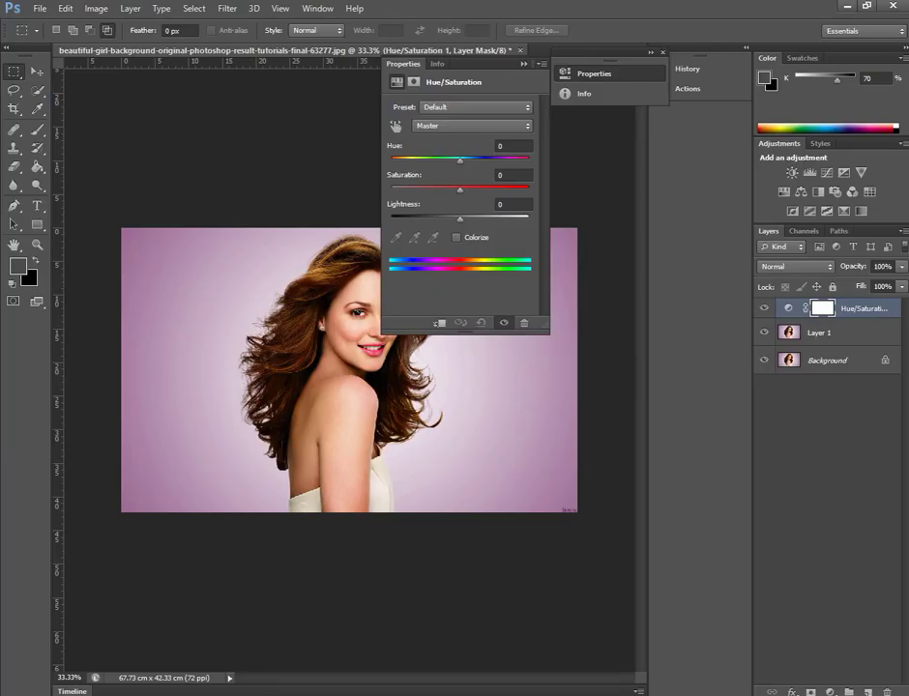
left_click_drag(446, 189, 391, 189)
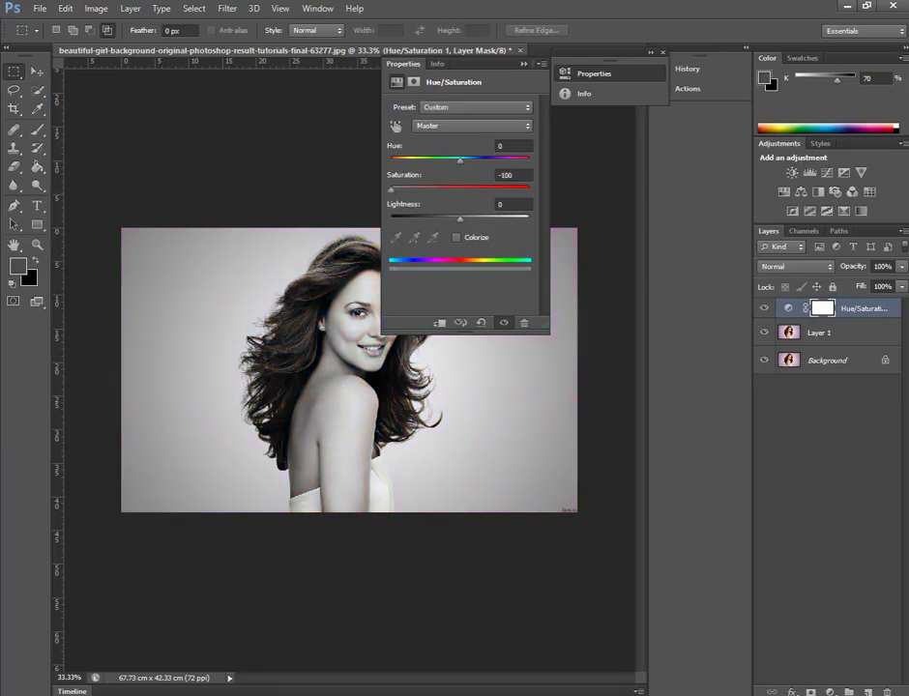
left_click(509, 175)
key("Return")
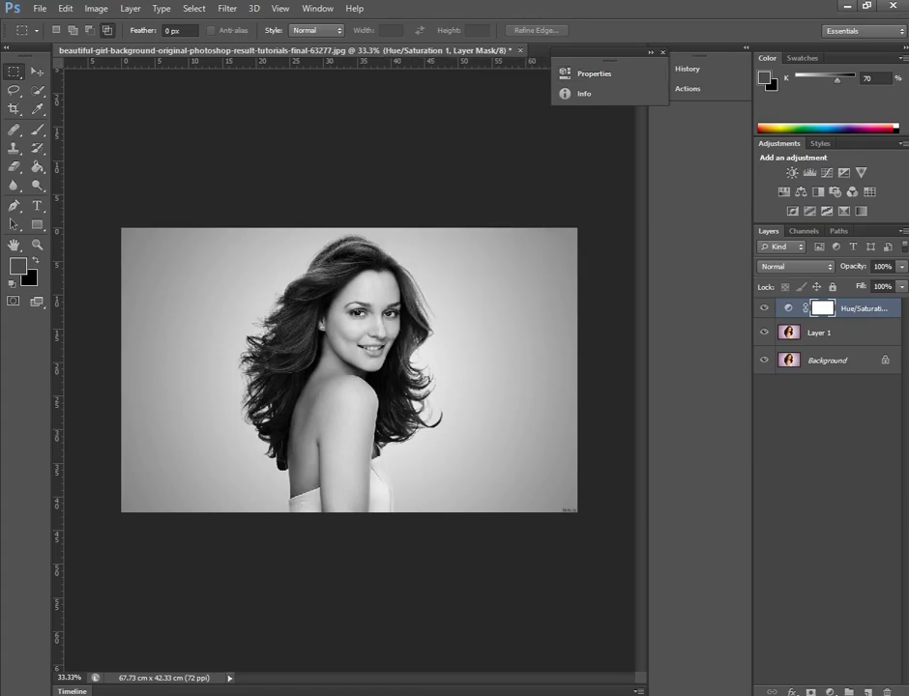
key("alt+bracketleft")
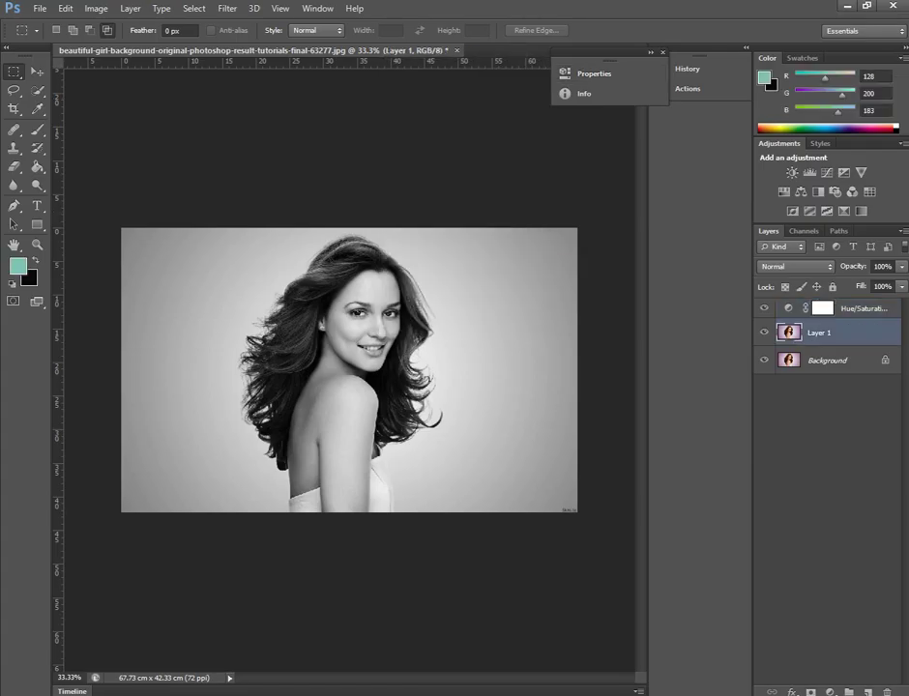
Step: Set Layer 1's blend mode to Color Dodge and invert it with Ctrl+I
left_click(794, 266)
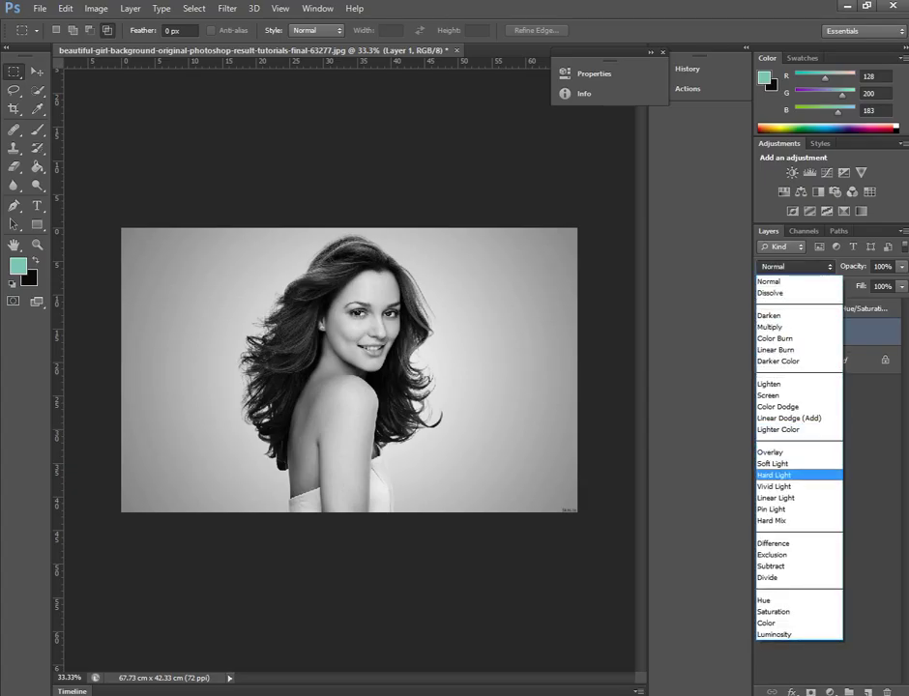
left_click(788, 404)
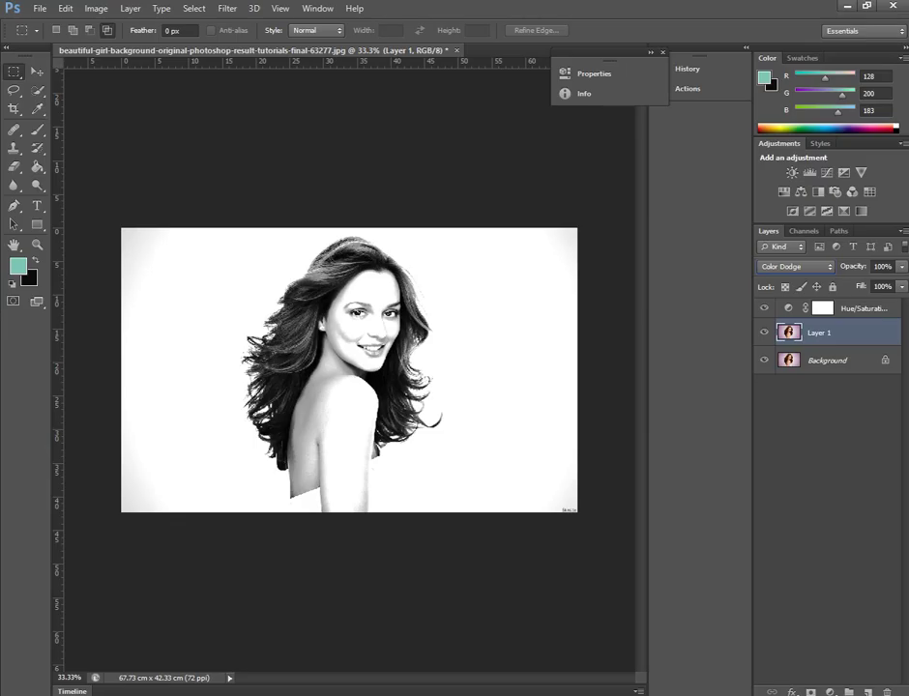
key("ctrl+i")
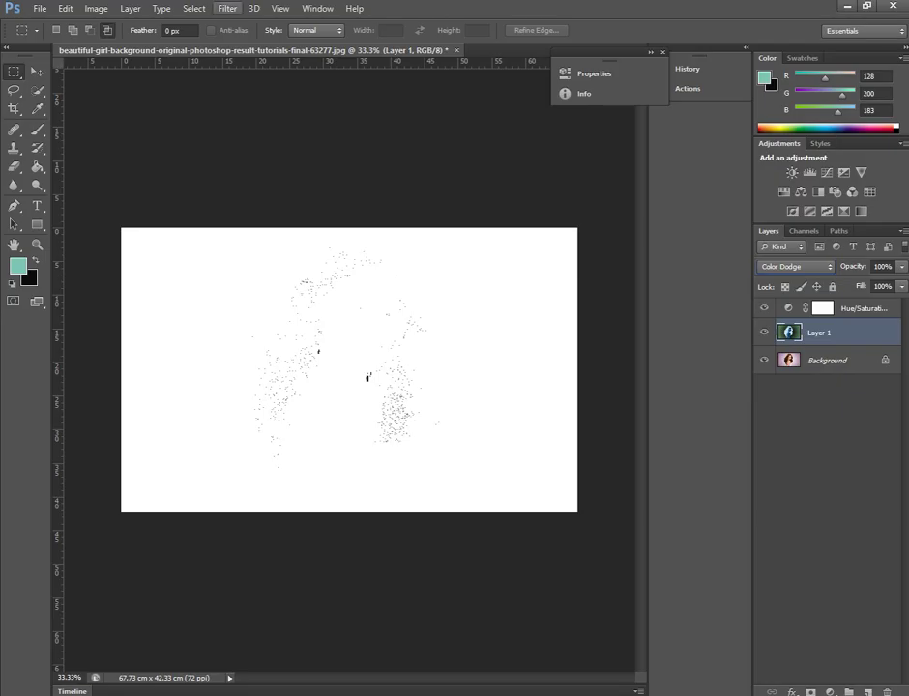
left_click(227, 8)
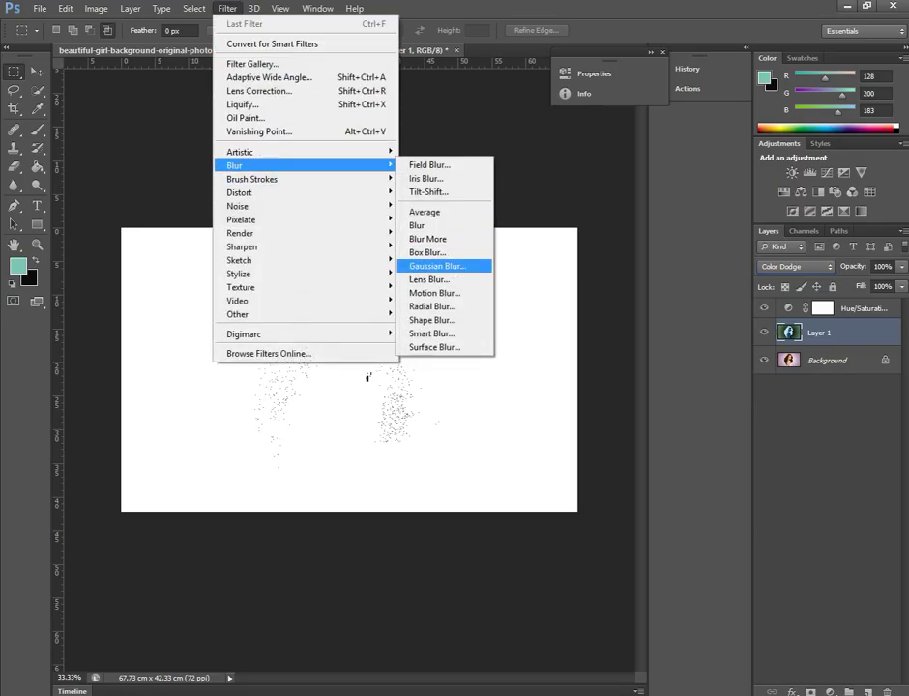
Step: Apply a 20.9 px Gaussian Blur to the inverted Layer 1
left_click(437, 266)
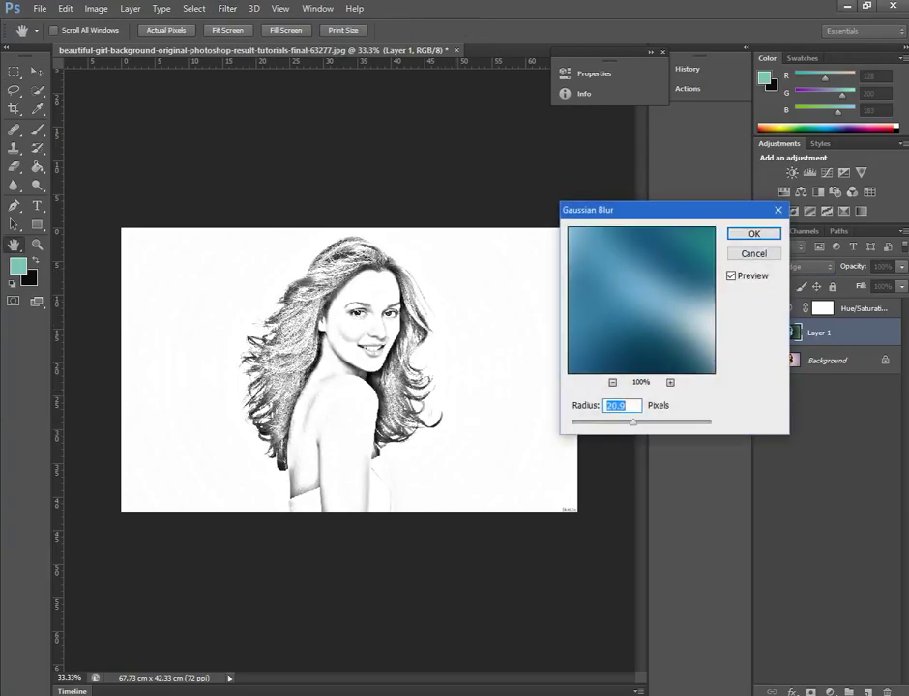
type("19.620.915.020.9")
key("Return")
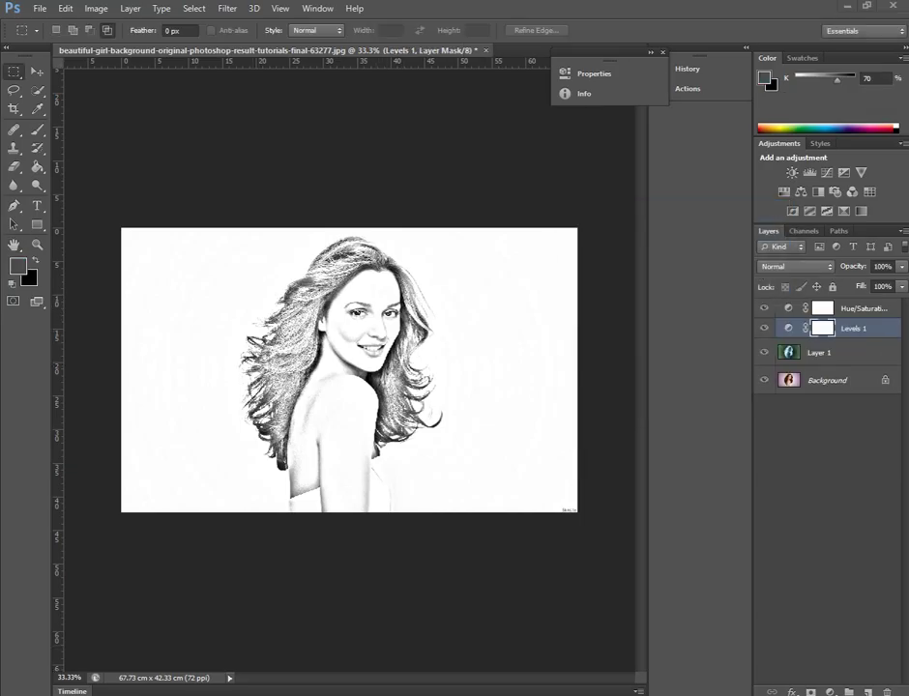
Step: Add a Levels adjustment layer with input levels 117 / 1.41 / 255
left_click(832, 691)
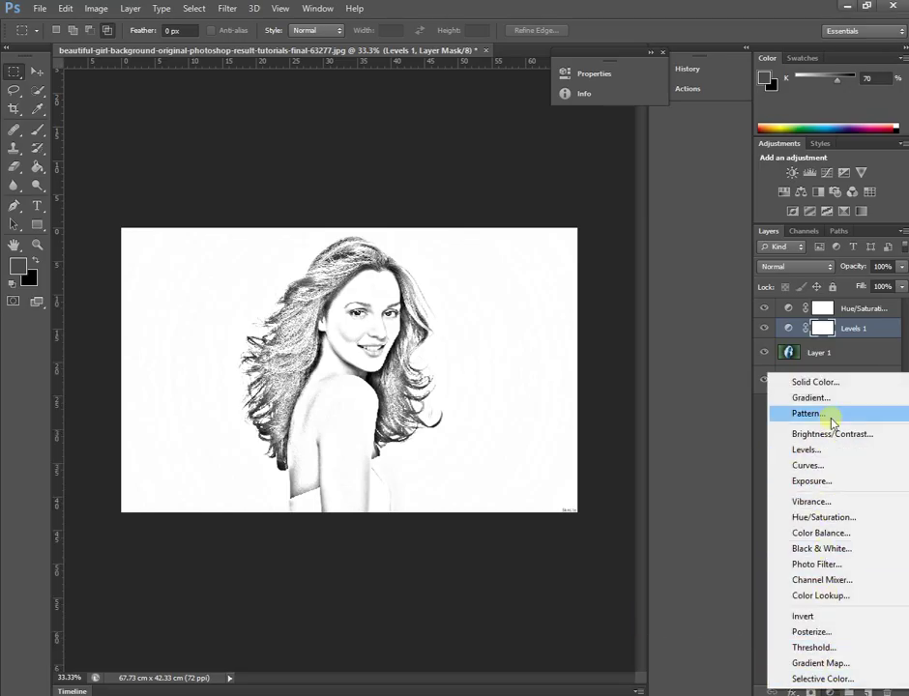
left_click(807, 450)
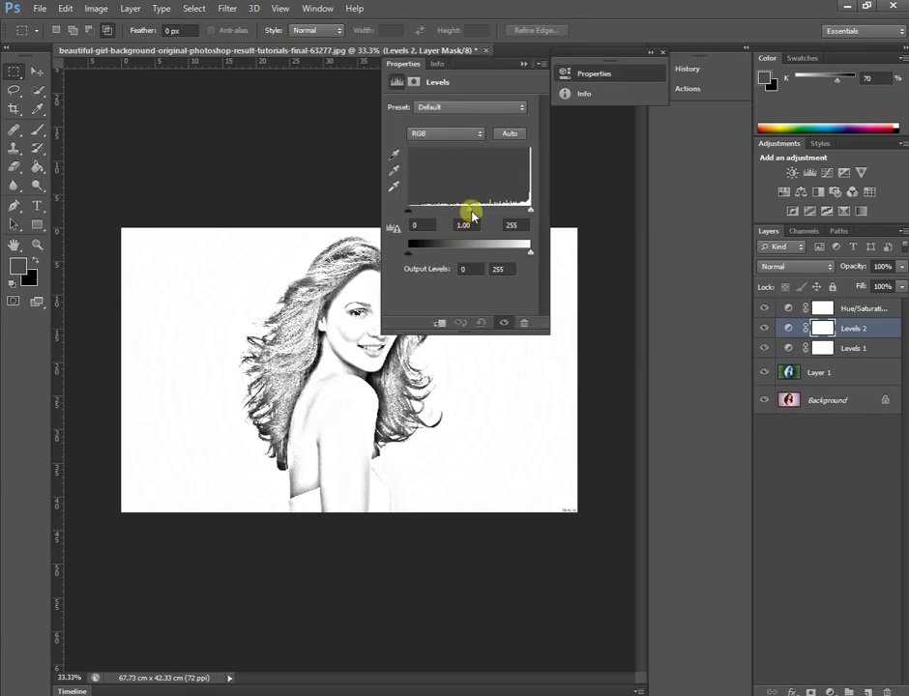
mouse_move(470, 211)
left_mouse_down()
mouse_move(442, 205)
mouse_move(455, 206)
left_mouse_up()
left_click(416, 225)
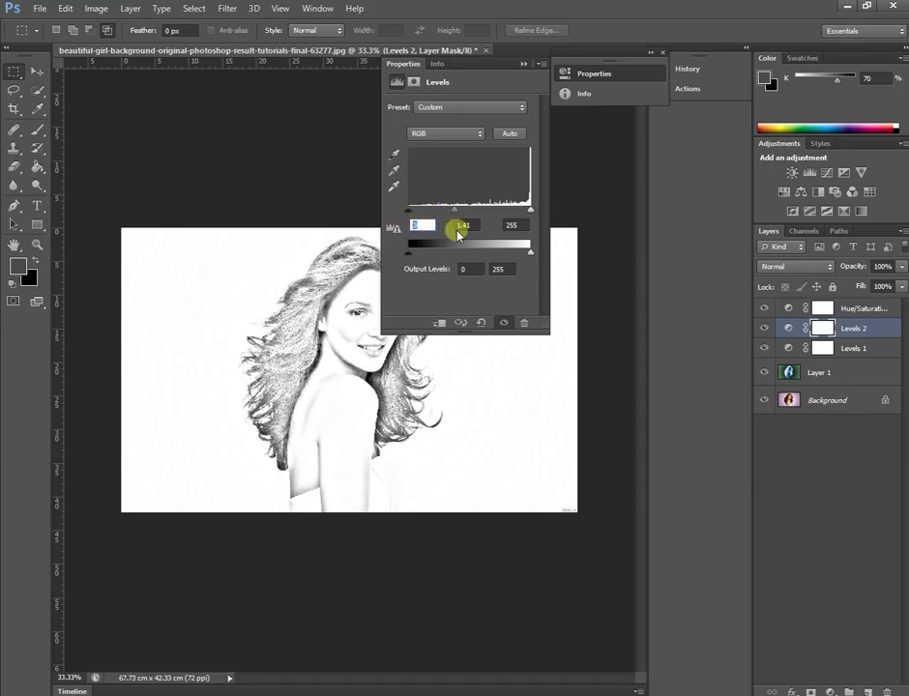
type("117")
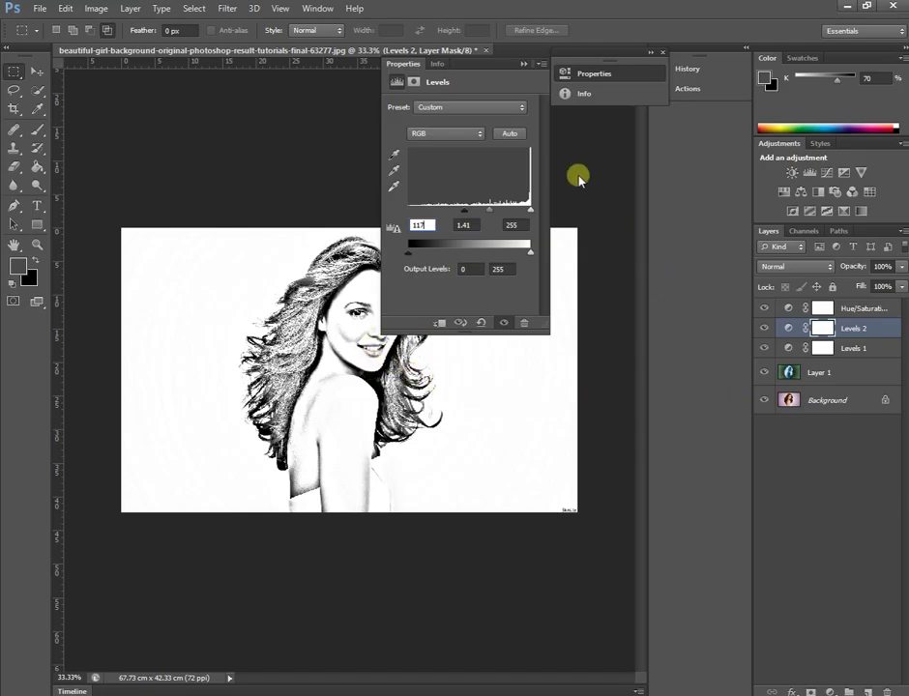
left_click(523, 66)
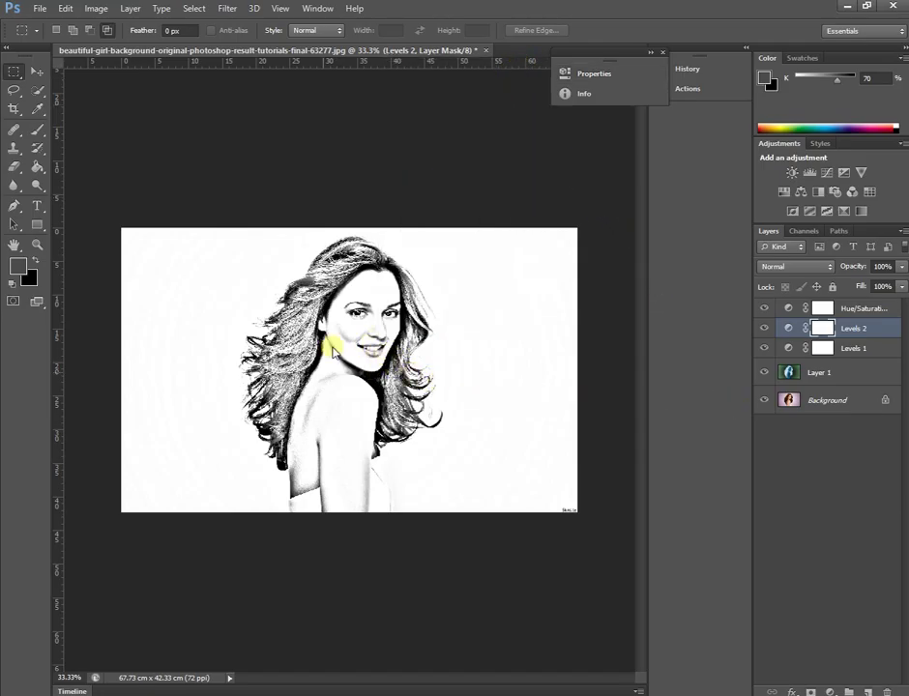
key("v")
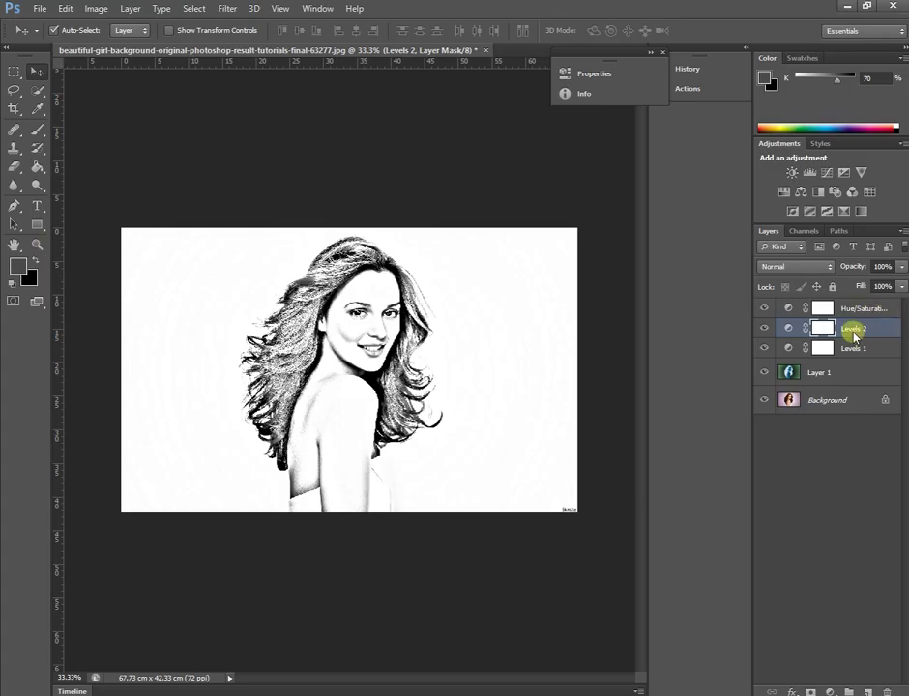
Step: Select the Brush tool and review its 400 px tip size
left_click(37, 129)
right_click(38, 128)
left_click(131, 131)
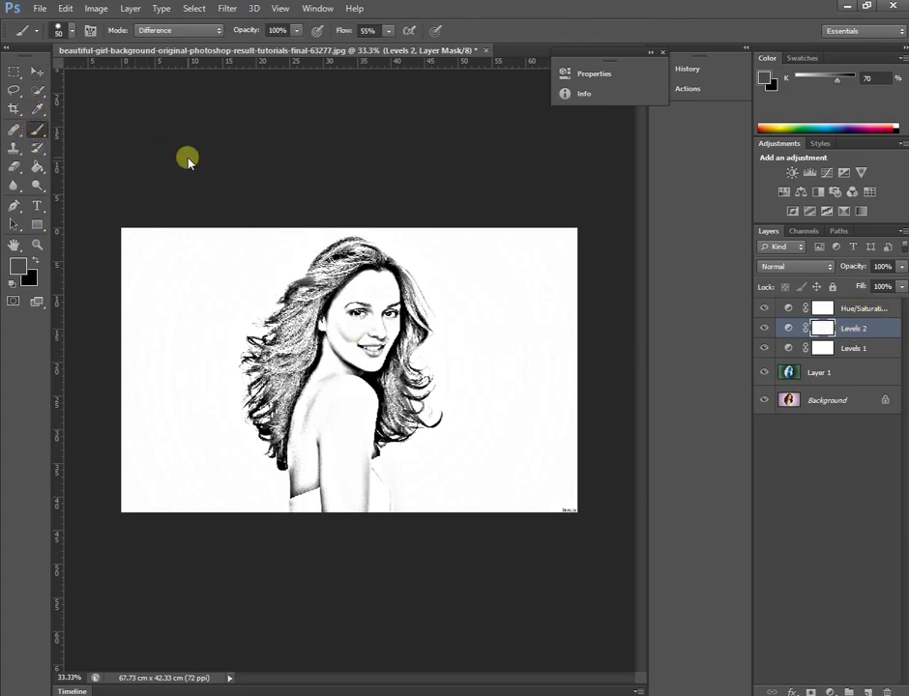
left_click(70, 33)
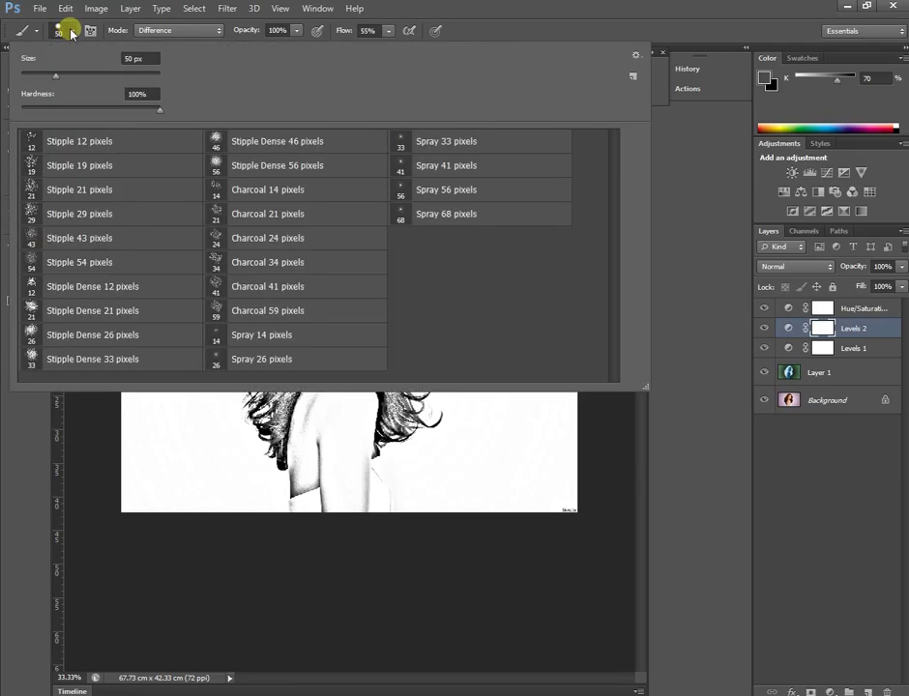
left_click(133, 61)
type("400")
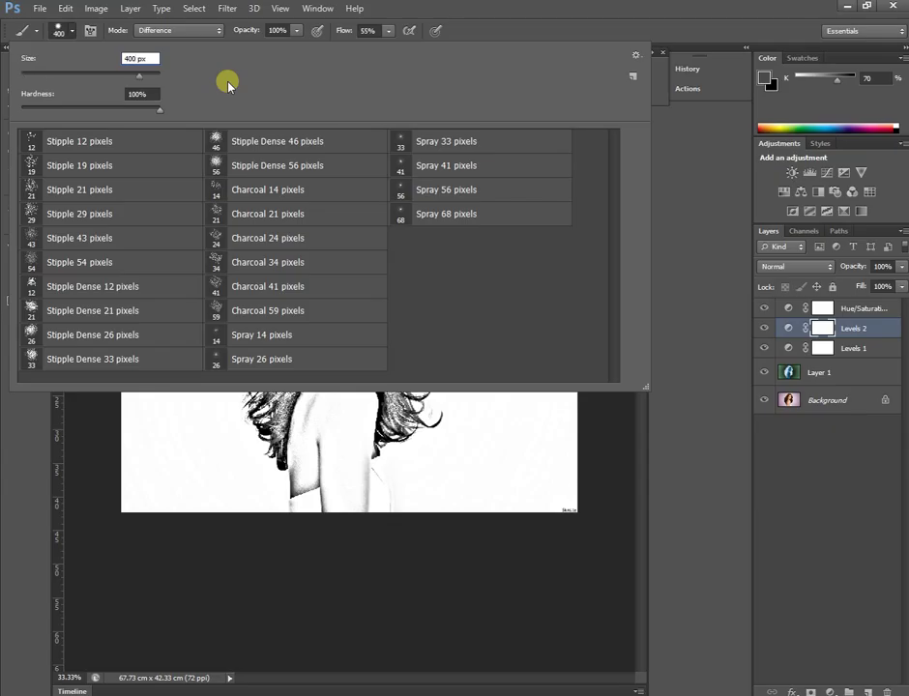
Step: Lower the brush opacity from 48% to 40%
left_click(296, 30)
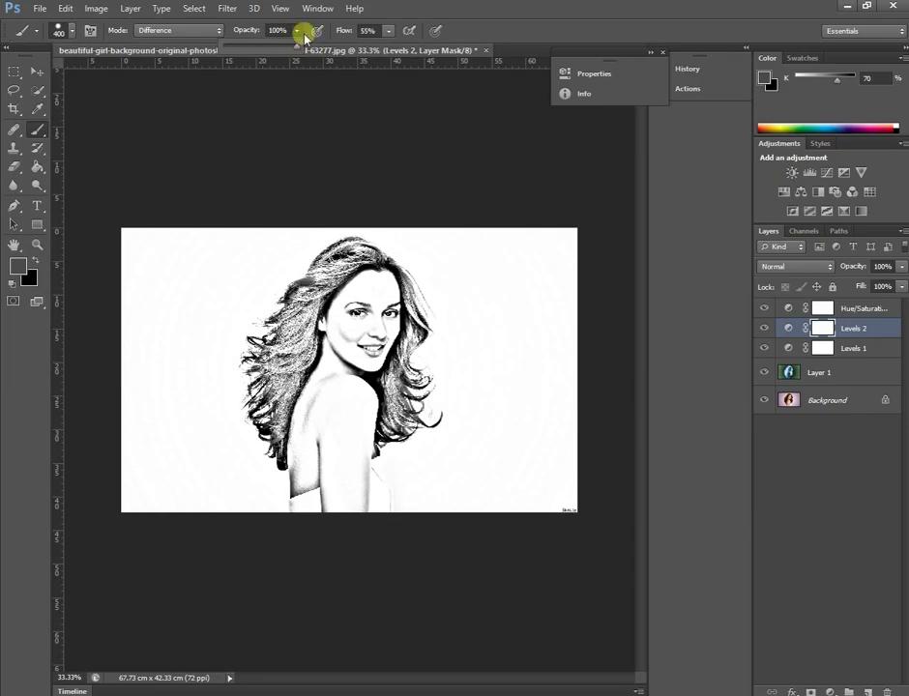
left_click_drag(296, 48, 256, 45)
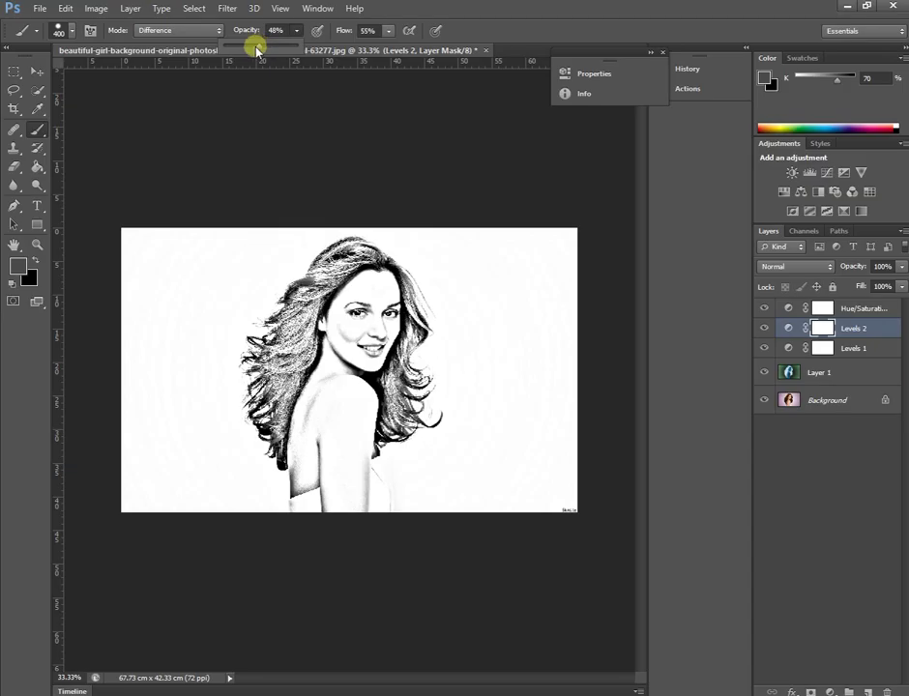
key("Return")
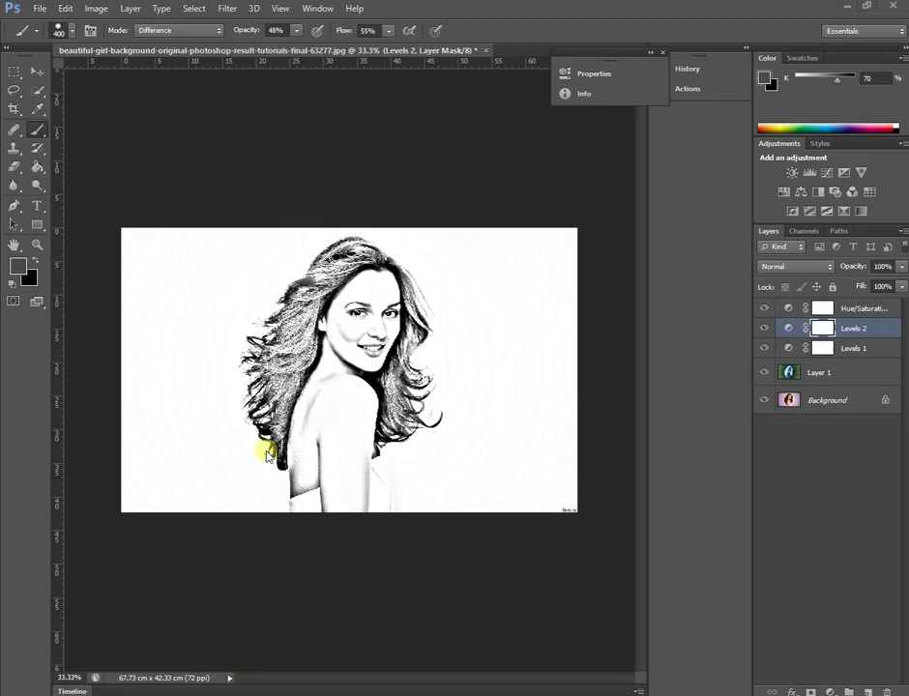
left_click(296, 30)
left_click_drag(300, 51, 293, 52)
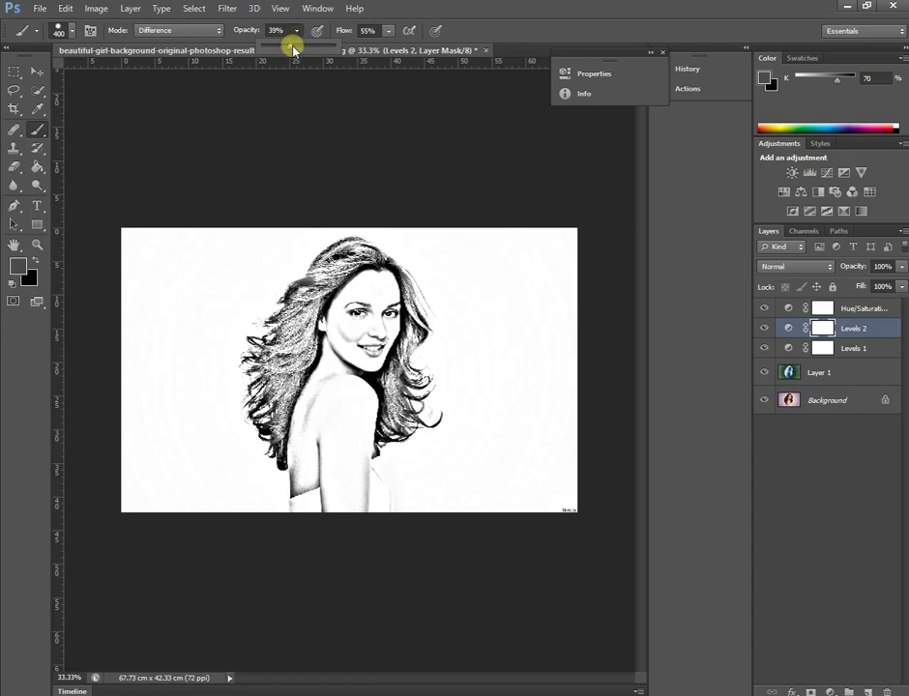
left_click(293, 48)
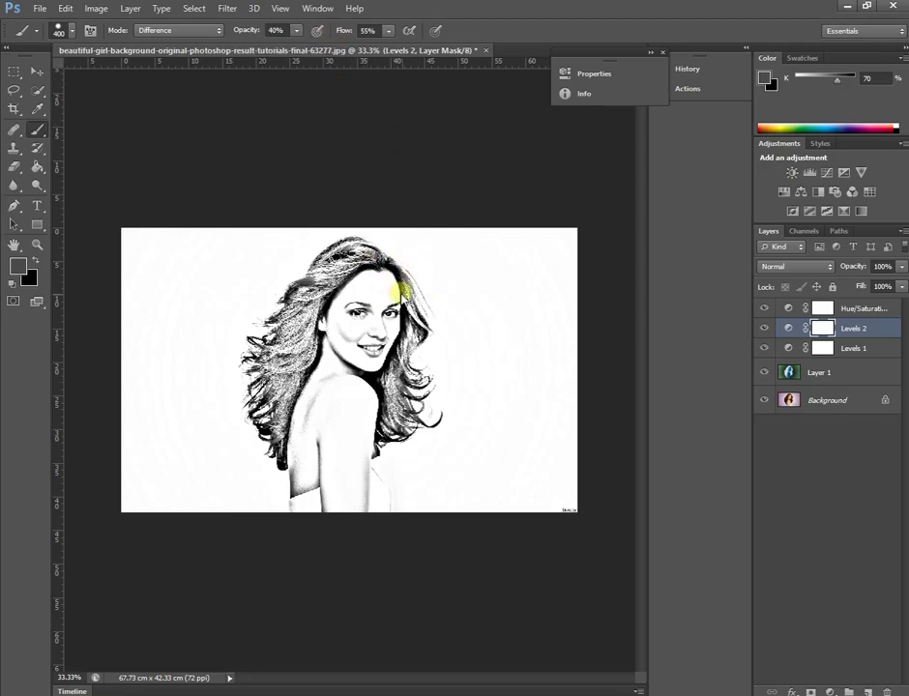
scroll(430, 346, "up", 3)
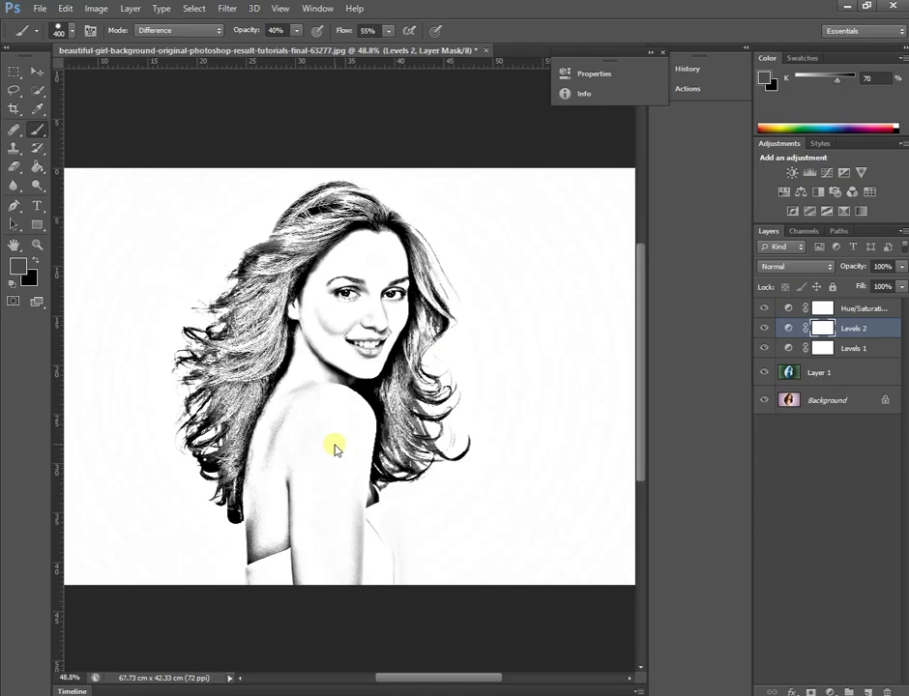
Step: Shrink the brush to 125 px and paint the Levels 2 mask over the hair beside the shoulder
key("bracketleft")
key("bracketleft")
key("bracketleft")
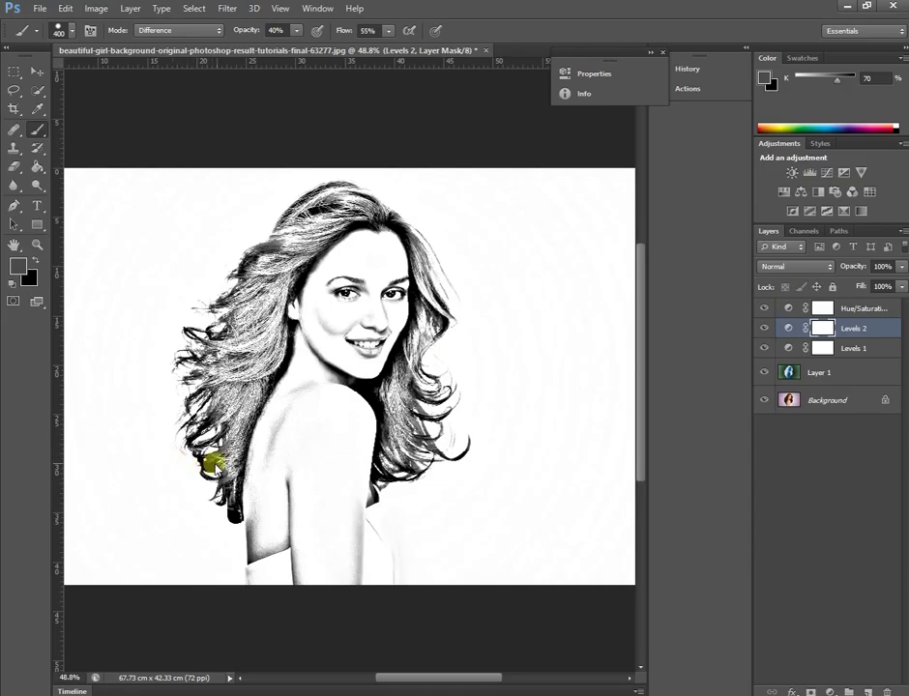
left_click_drag(264, 466, 282, 456)
key("bracketleft")
key("bracketleft")
scroll(329, 335, "up", 2)
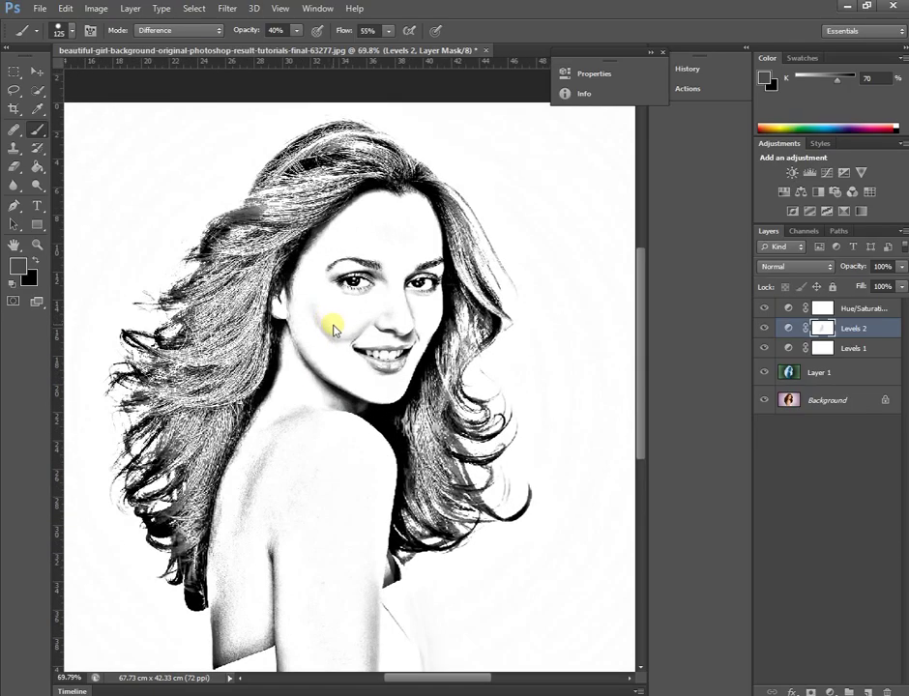
scroll(330, 323, "up", 1)
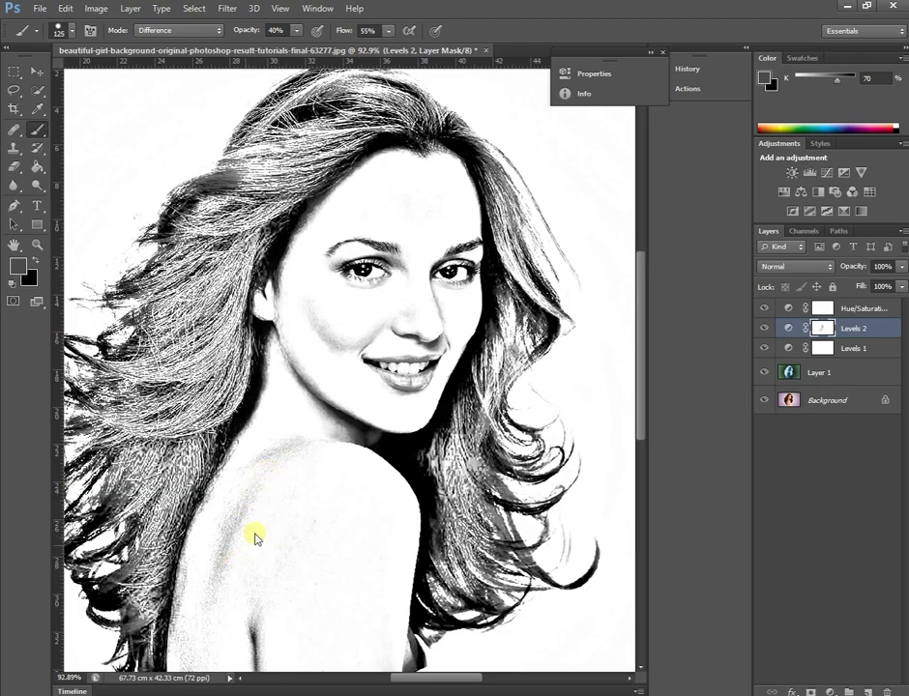
scroll(568, 432, "down", 1)
scroll(564, 432, "down", 1)
scroll(558, 447, "down", 1)
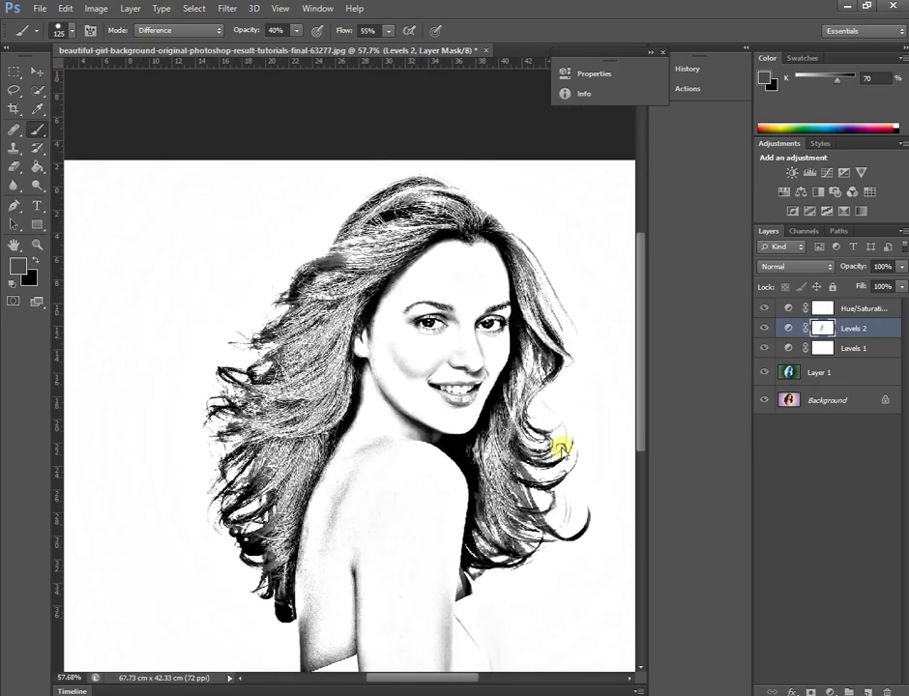
scroll(559, 447, "down", 1)
mouse_move(635, 430)
left_mouse_down()
mouse_move(641, 458)
mouse_move(551, 469)
left_mouse_up()
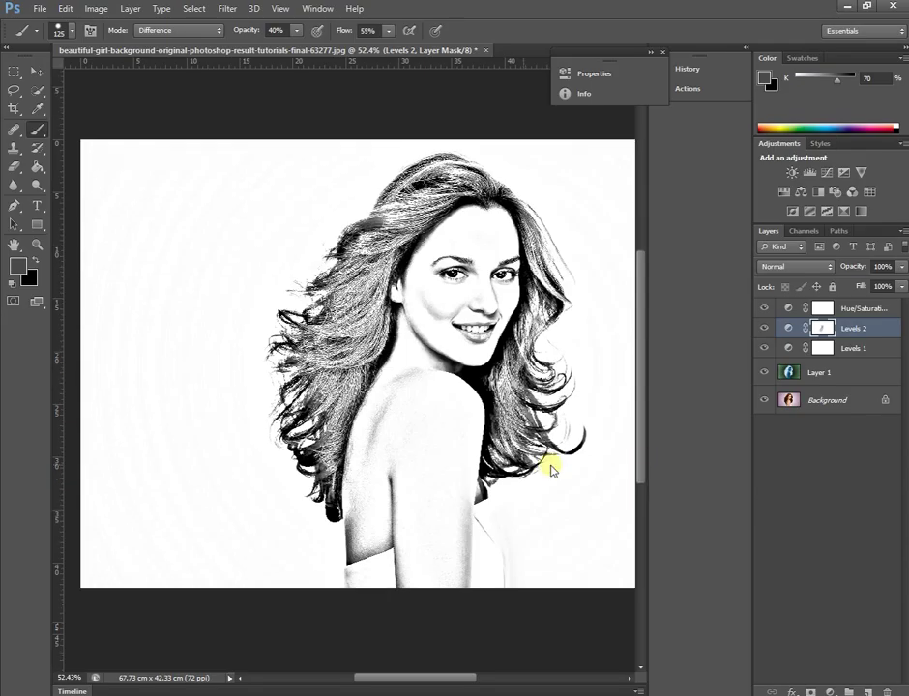
scroll(392, 414, "up", 3)
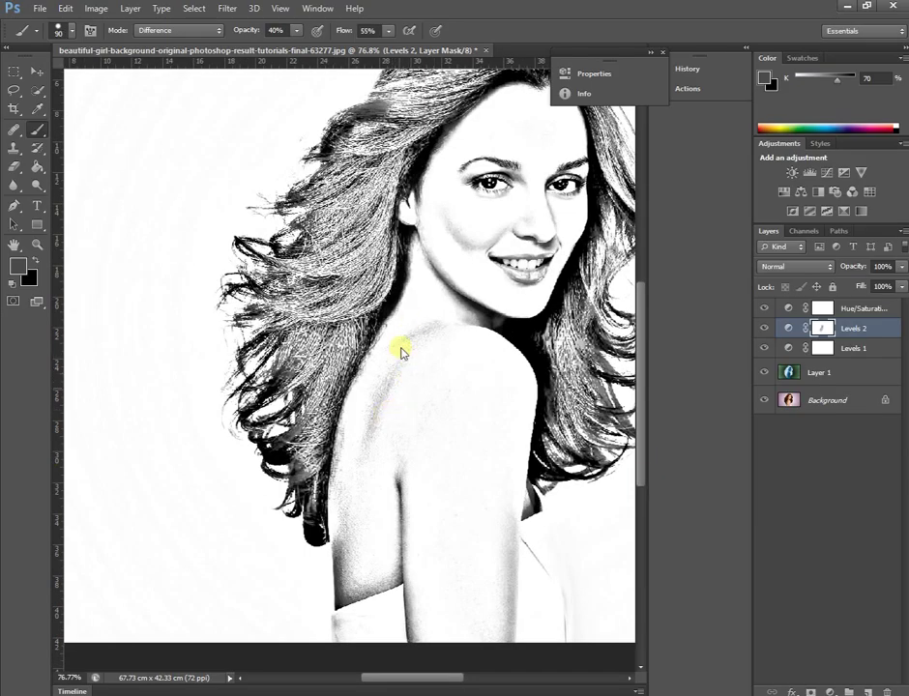
Step: Paint the Levels 2 mask over arm, chin and hair at 90 px, then stamp visible layers into Layer 2
key("bracketleft")
key("bracketleft")
mouse_move(354, 578)
left_mouse_down()
mouse_move(340, 420)
mouse_move(392, 416)
mouse_move(459, 340)
mouse_move(444, 473)
left_mouse_up()
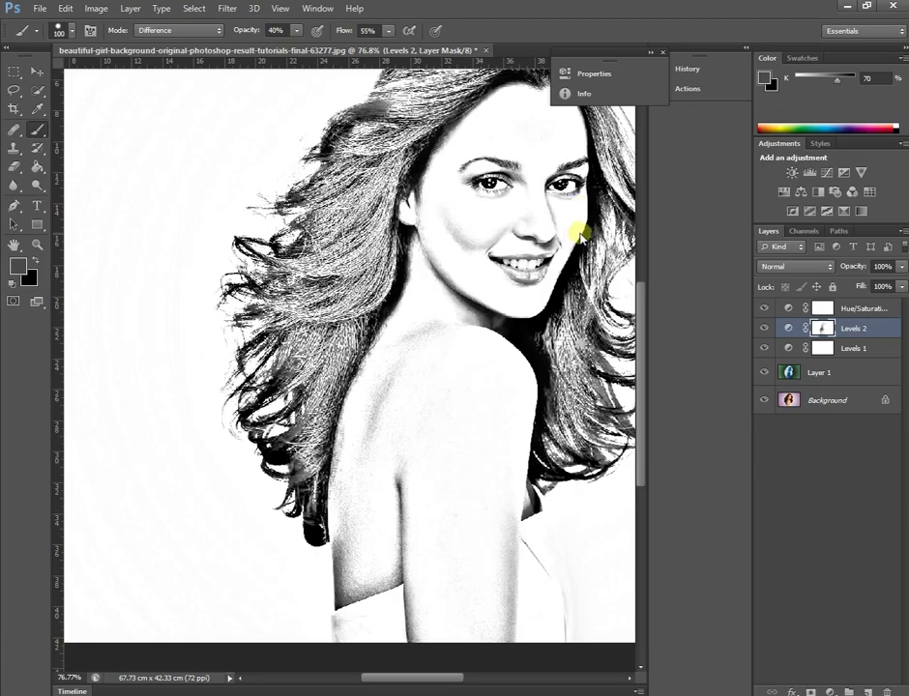
key("bracketleft")
key("bracketleft")
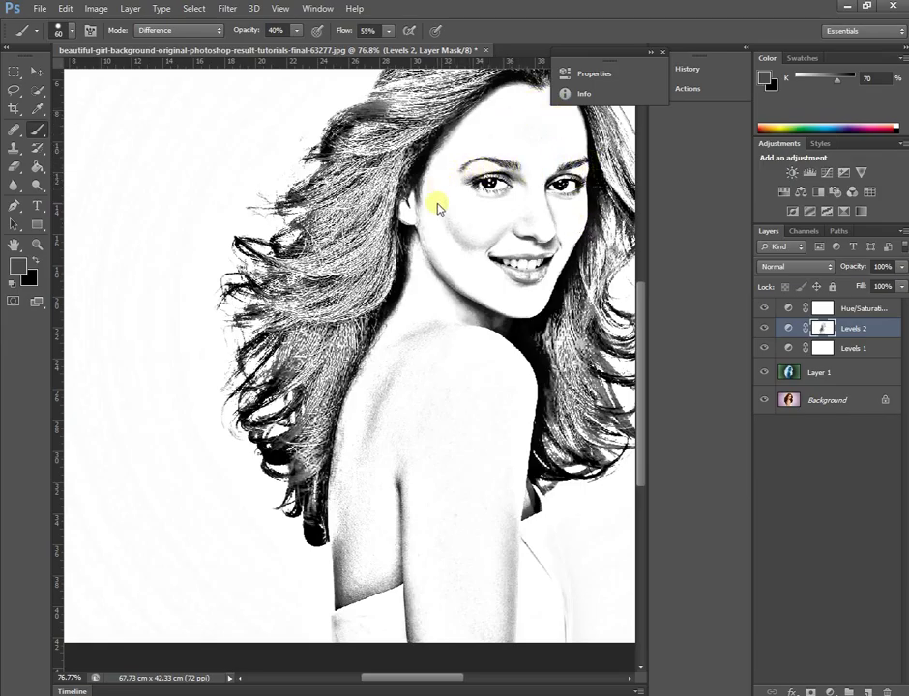
left_click_drag(519, 304, 575, 224)
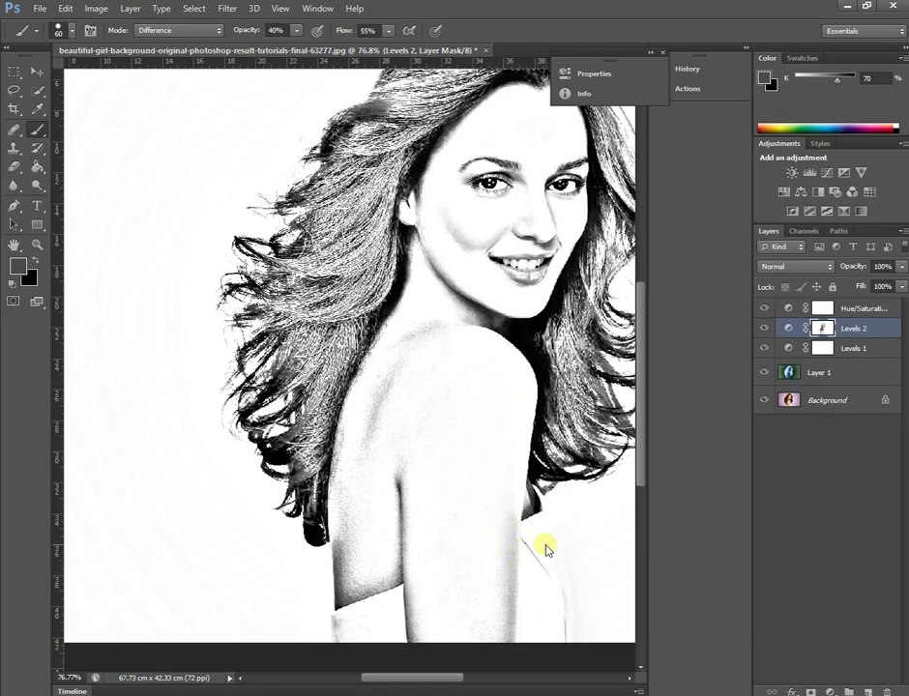
left_click_drag(571, 414, 596, 366)
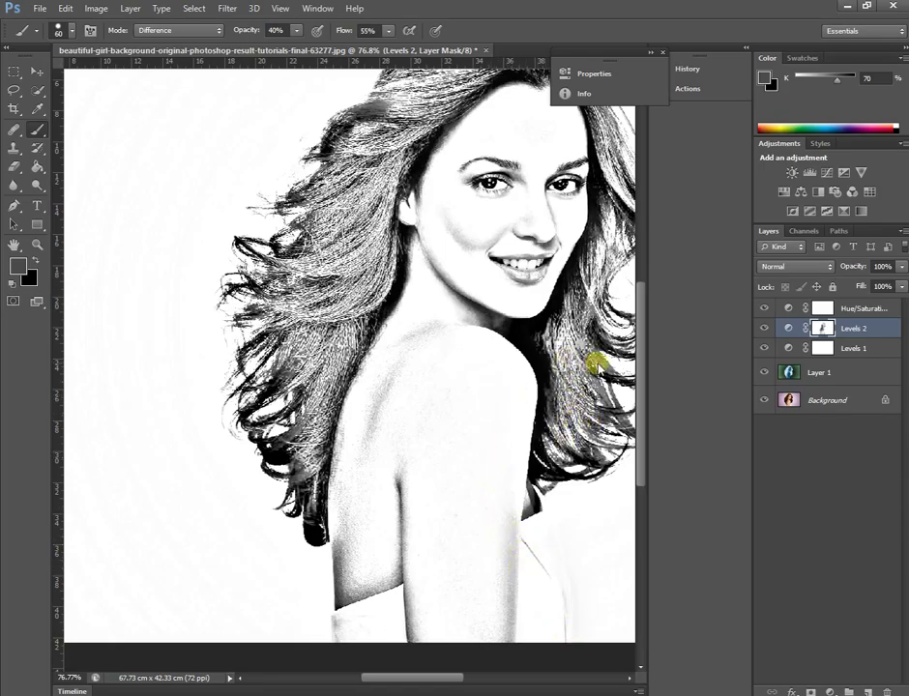
mouse_move(331, 286)
left_mouse_down()
mouse_move(293, 413)
mouse_move(285, 493)
mouse_move(299, 411)
left_mouse_up()
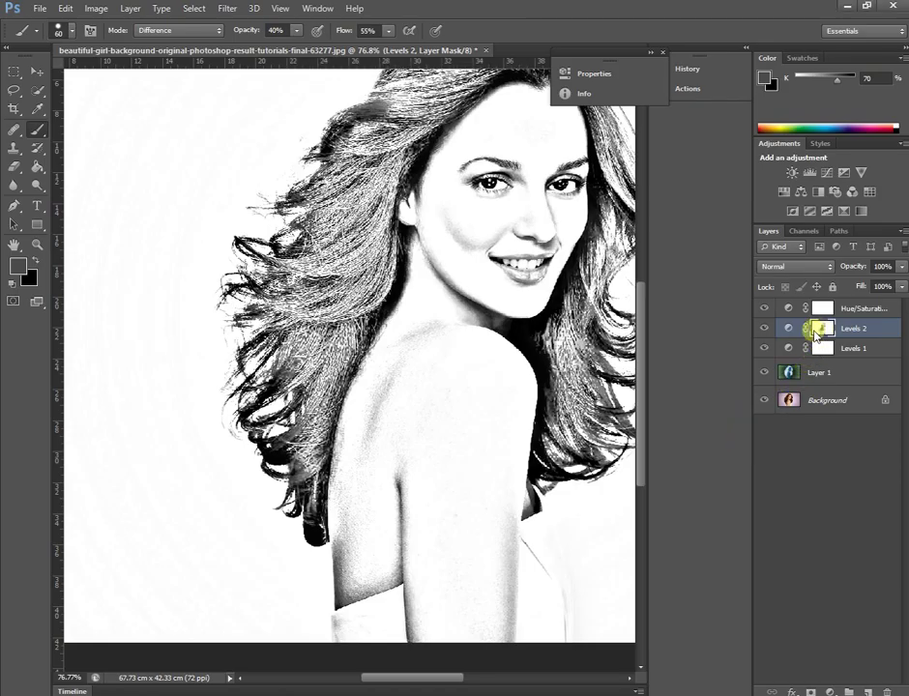
key("ctrl+shift+alt+e")
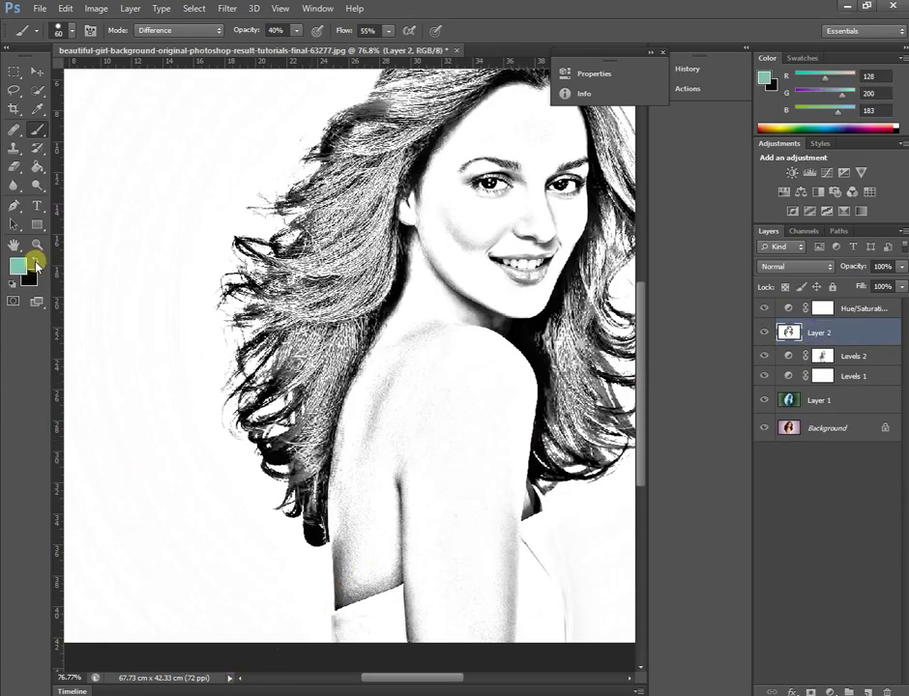
Step: Make black the painting colour and set the brush size to 50 px
left_click(35, 255)
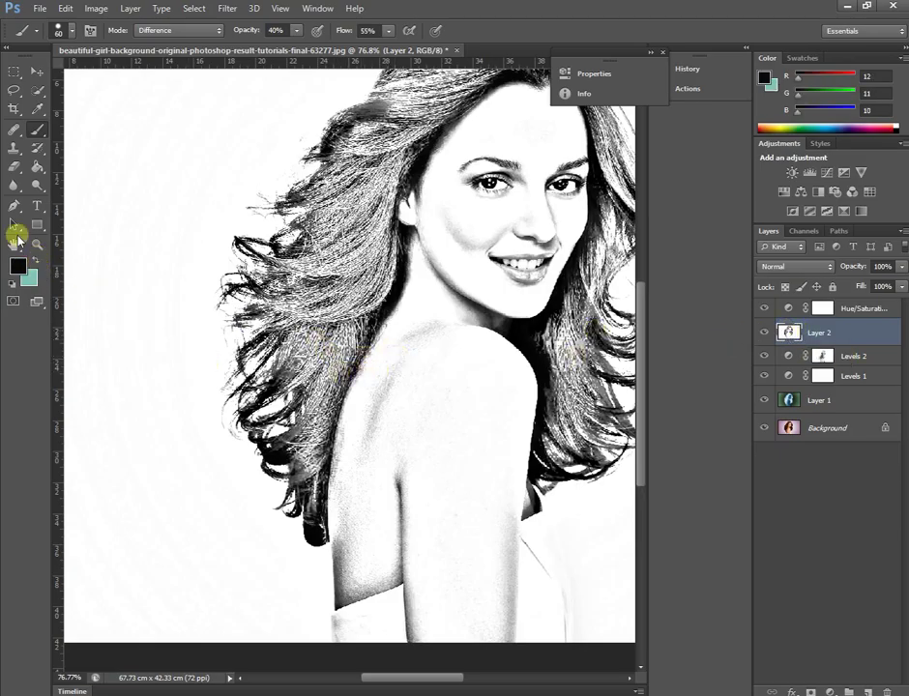
left_click(73, 32)
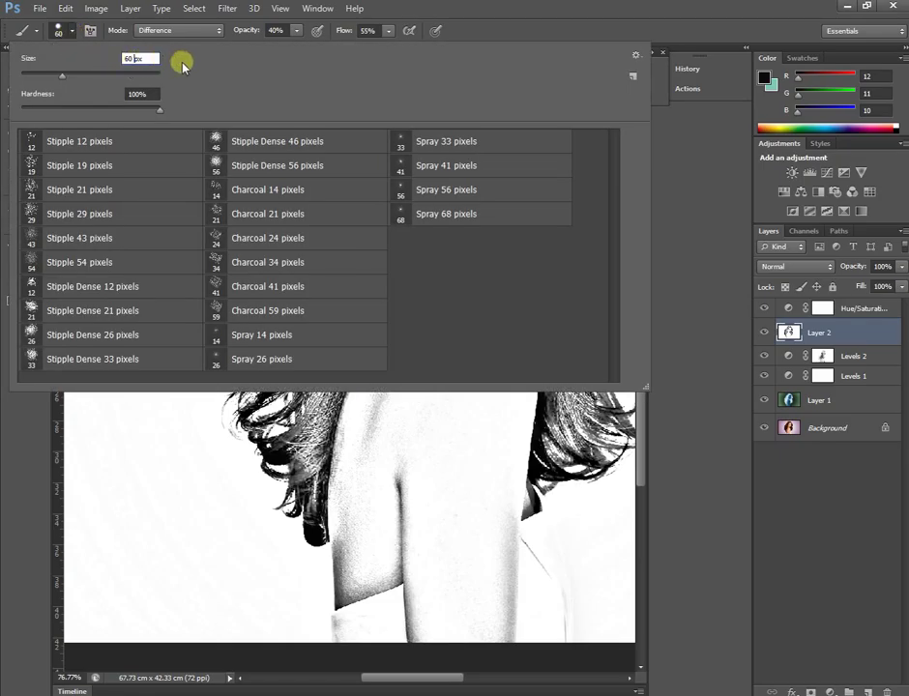
key("BackSpace")
type("50")
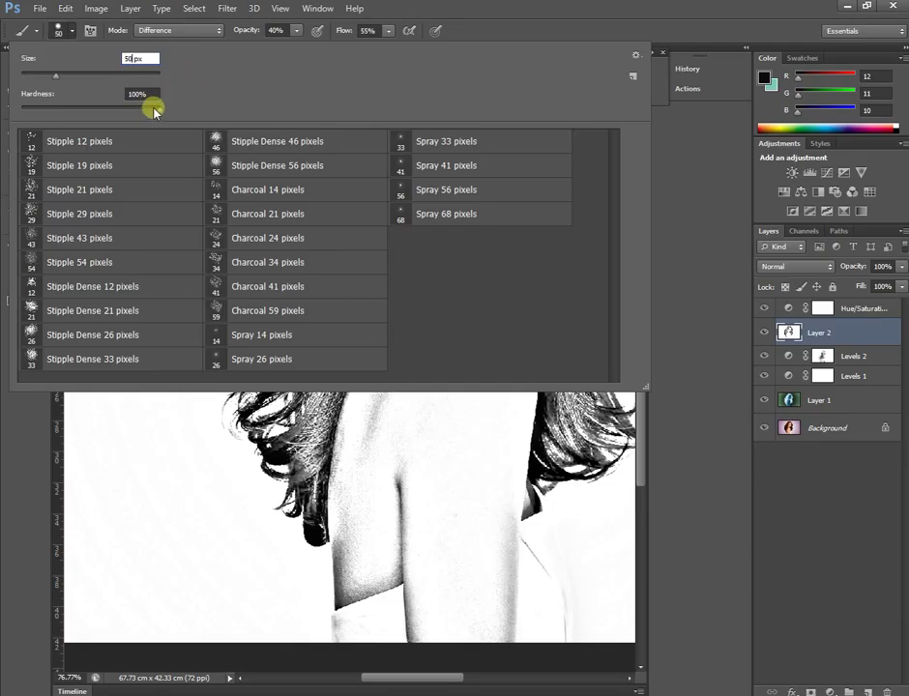
key("Return")
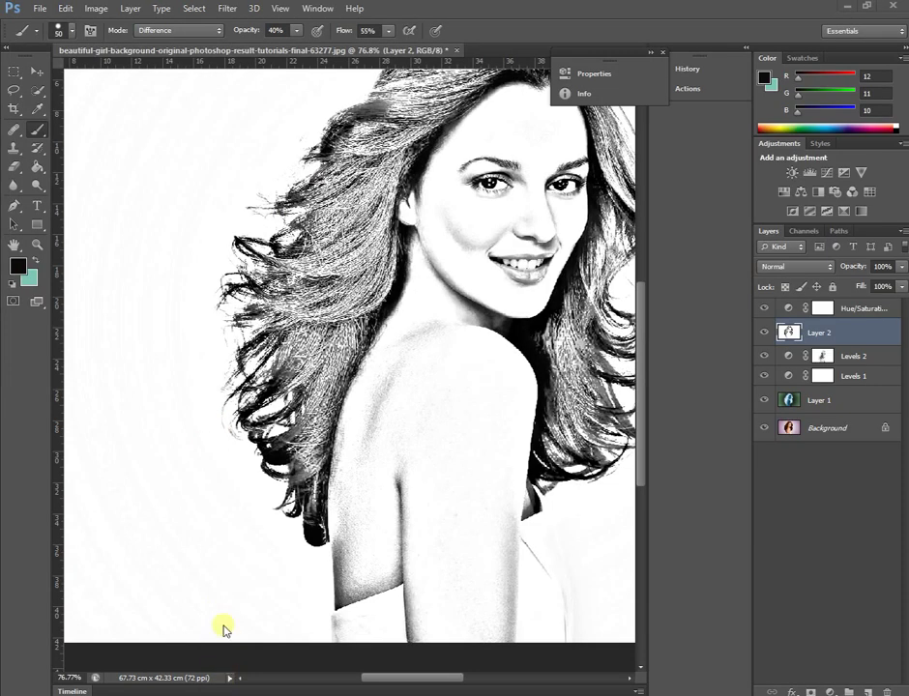
left_click(71, 32)
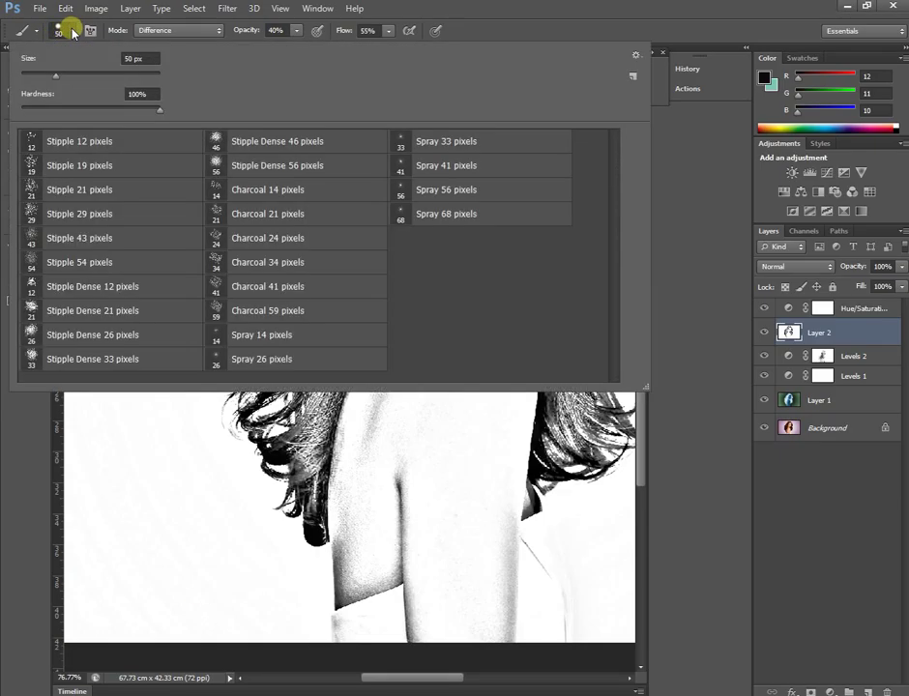
left_click(135, 58)
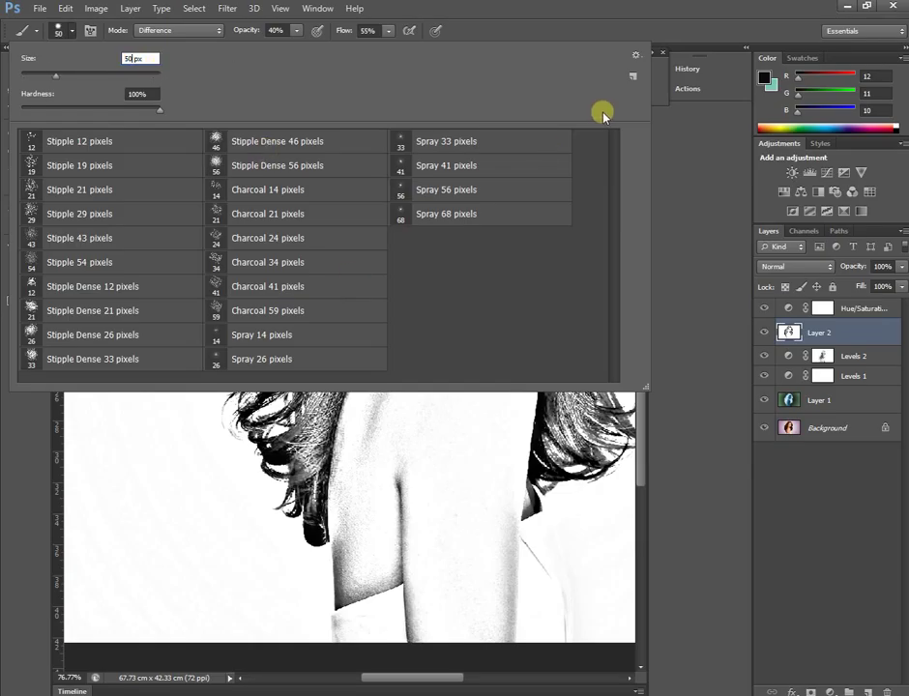
left_click(672, 140)
Step: Raise brush opacity to 100%, paint a trial stroke beside the hair, and undo it
left_click(388, 30)
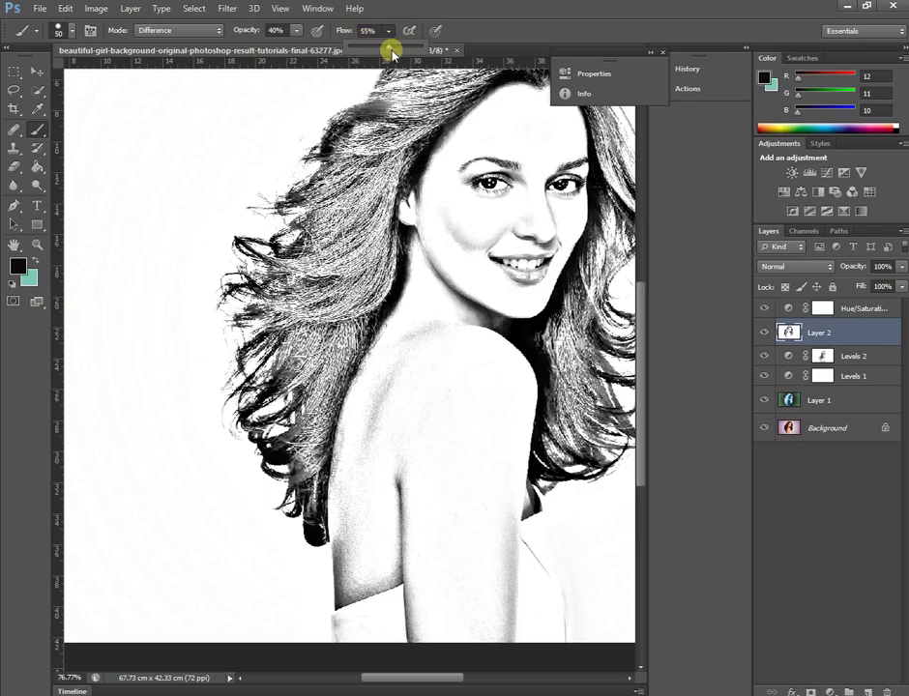
left_click(296, 30)
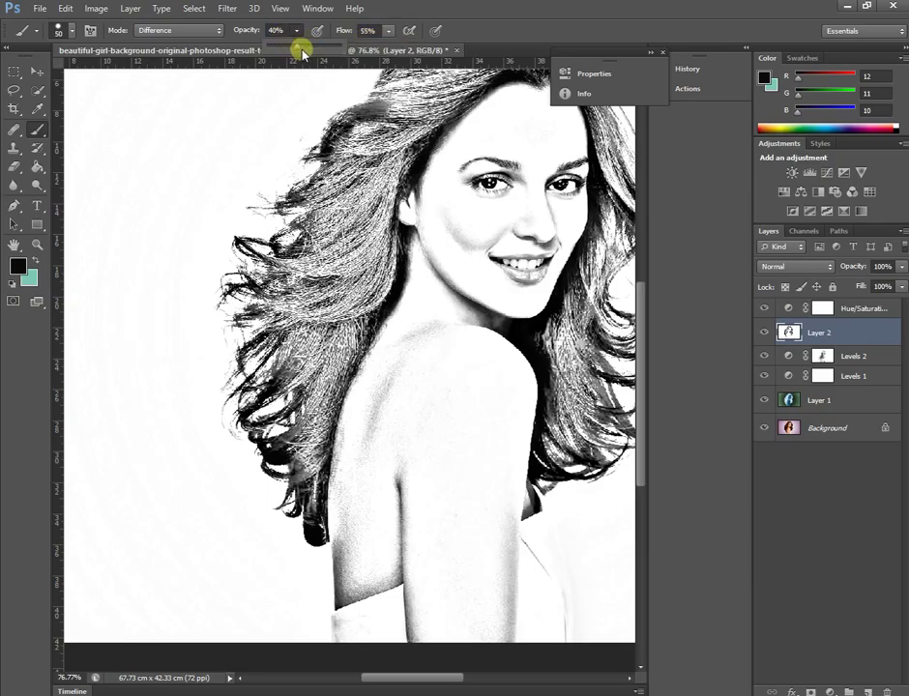
left_click_drag(299, 45, 366, 45)
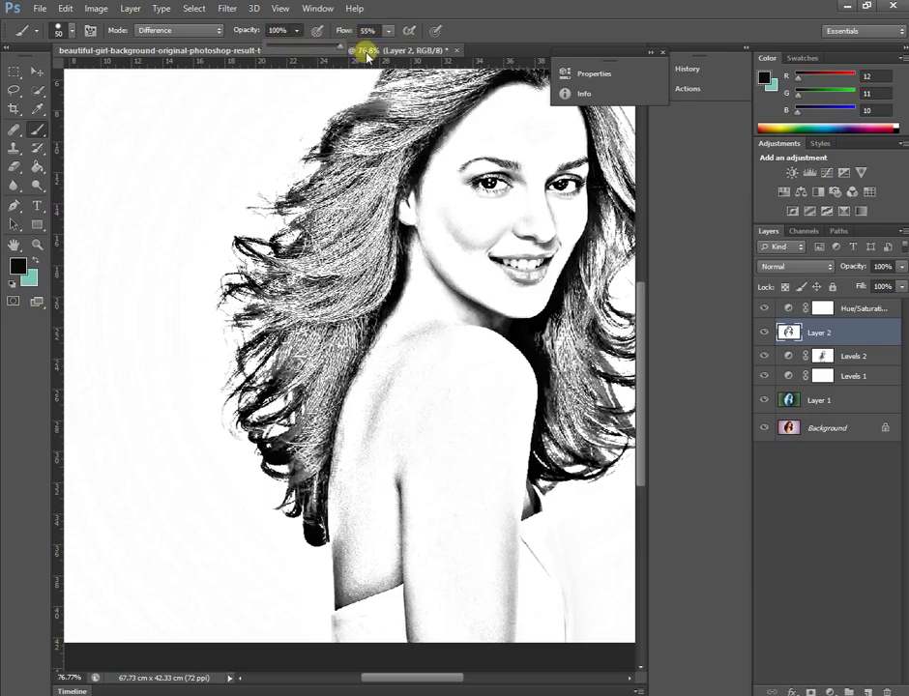
left_click(212, 331)
left_click(223, 354)
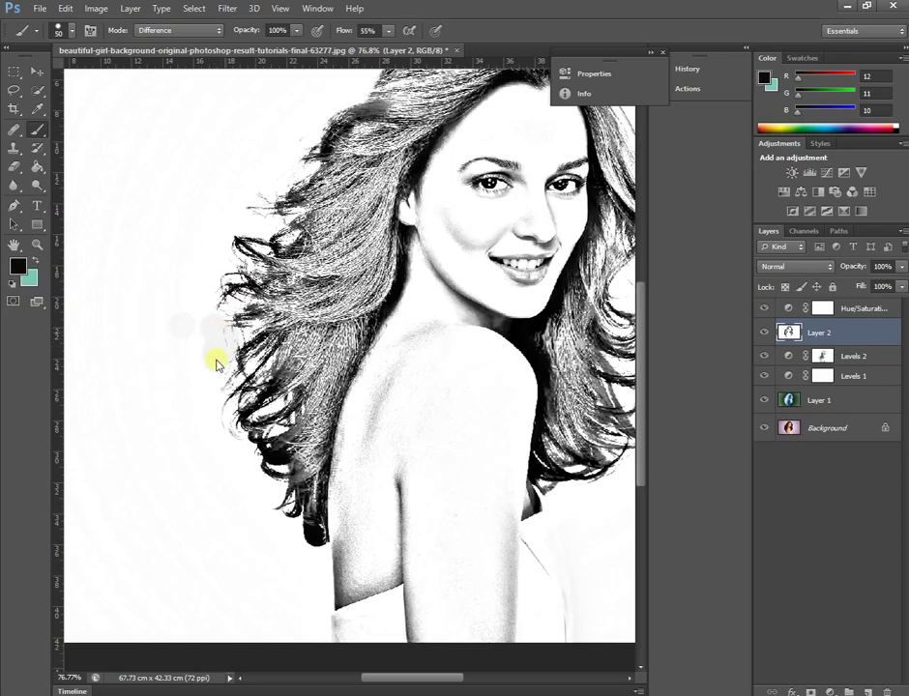
left_click_drag(217, 364, 205, 414)
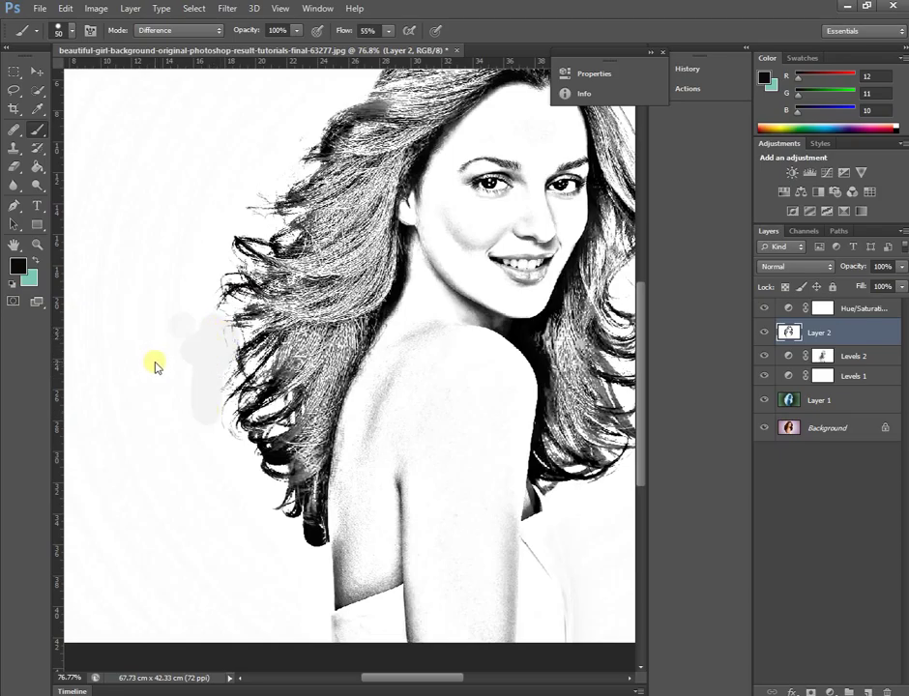
key("ctrl+z")
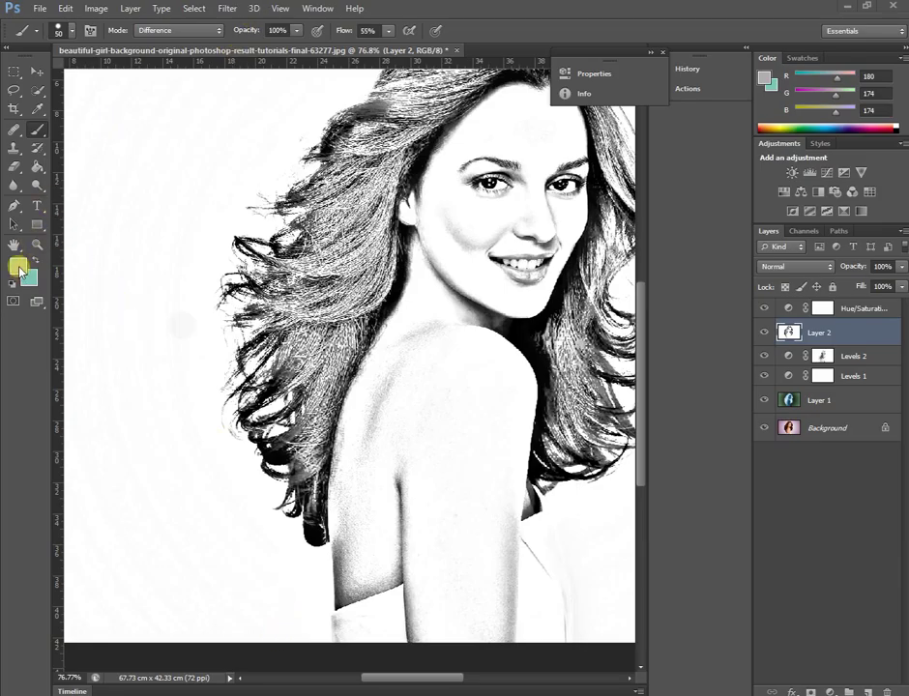
Step: Sample white from the background as the painting colour and keep brush opacity at 100%
left_click(37, 109)
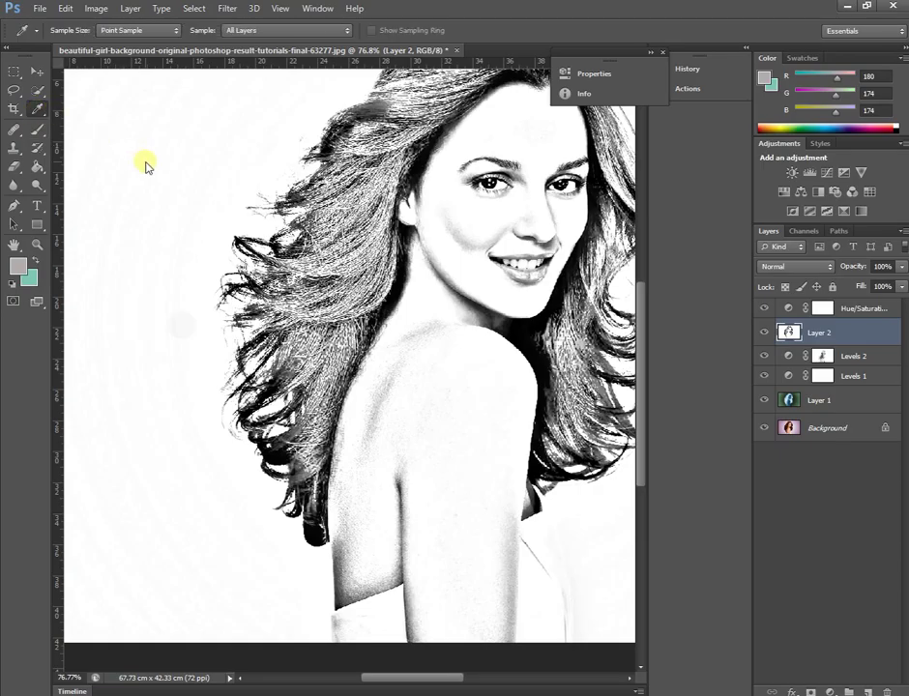
left_click(145, 167)
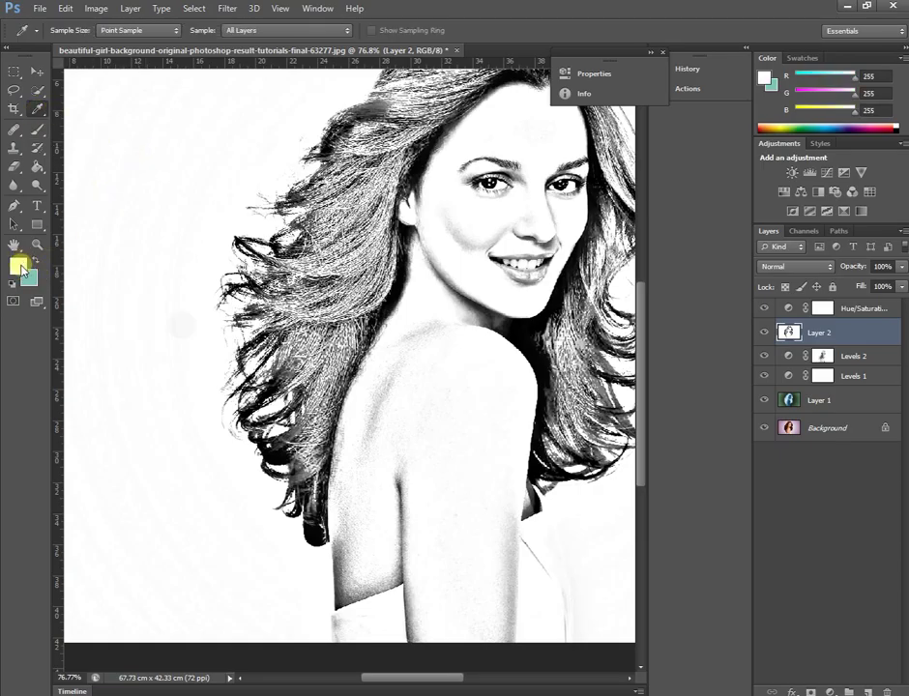
left_click(37, 129)
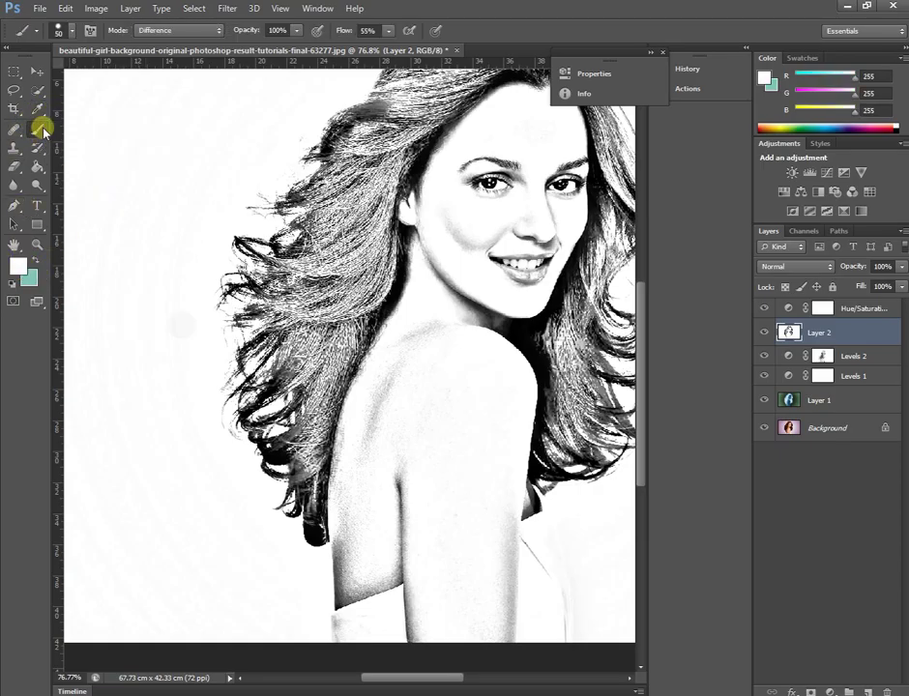
left_click(72, 30)
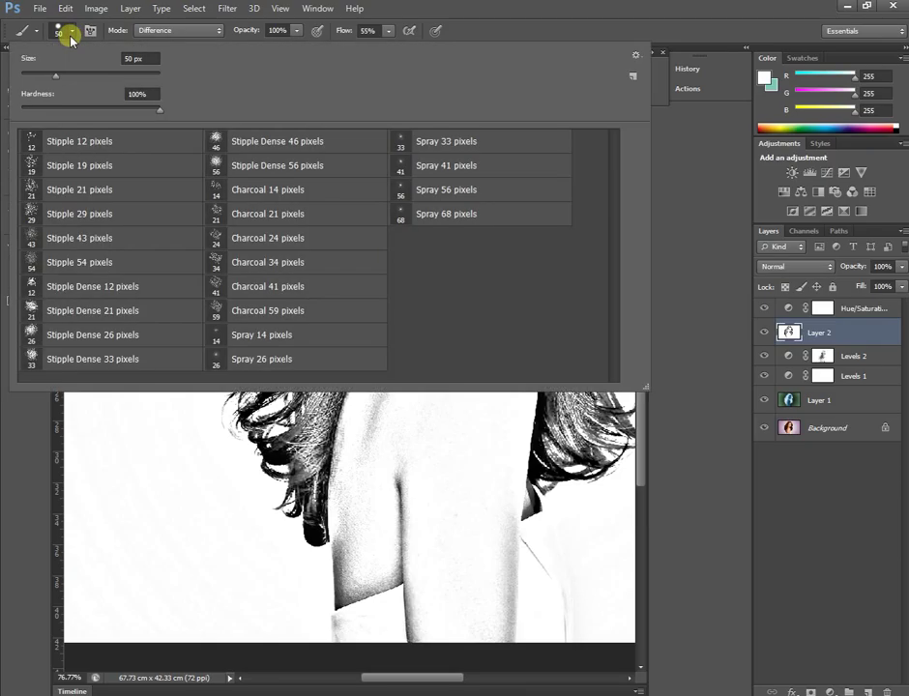
left_click(296, 30)
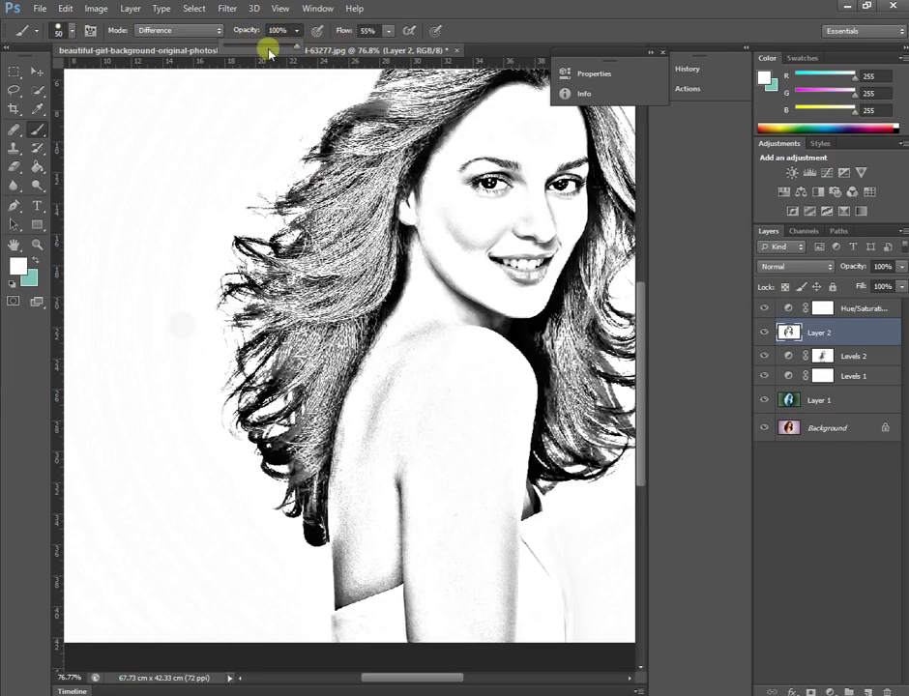
left_click(285, 106)
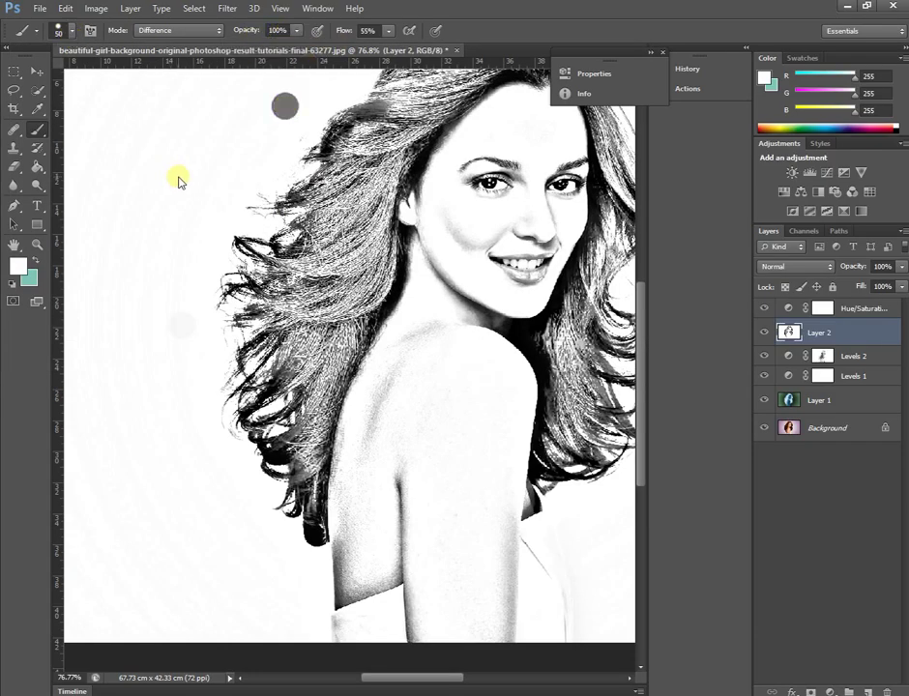
right_click(147, 209)
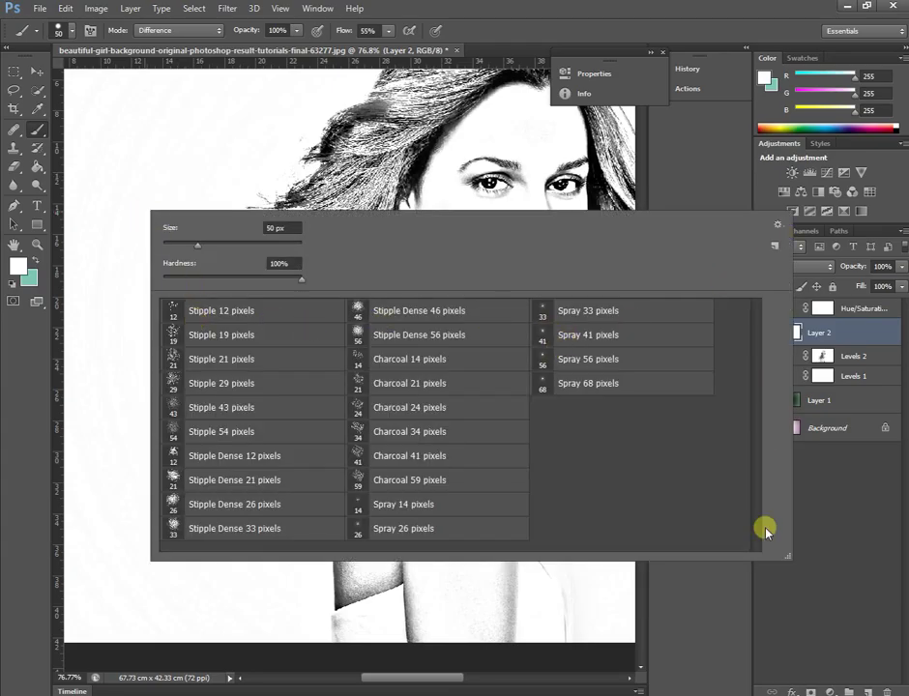
left_click(744, 582)
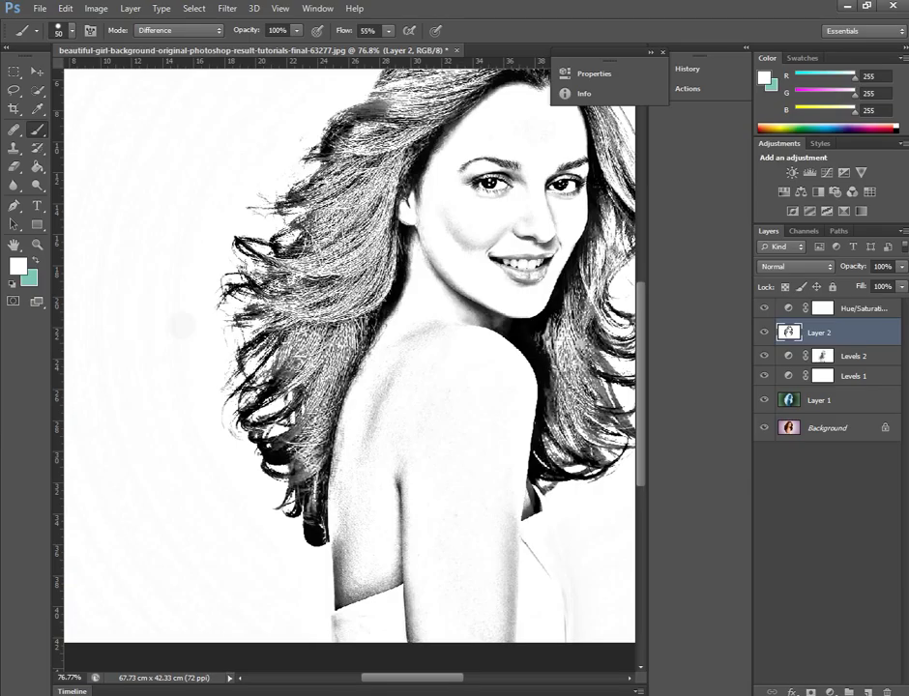
Step: Erase stray grey marks around the hair and shoulder, discarding a trial brush dab on the hair
key("e")
scroll(404, 481, "down", 1)
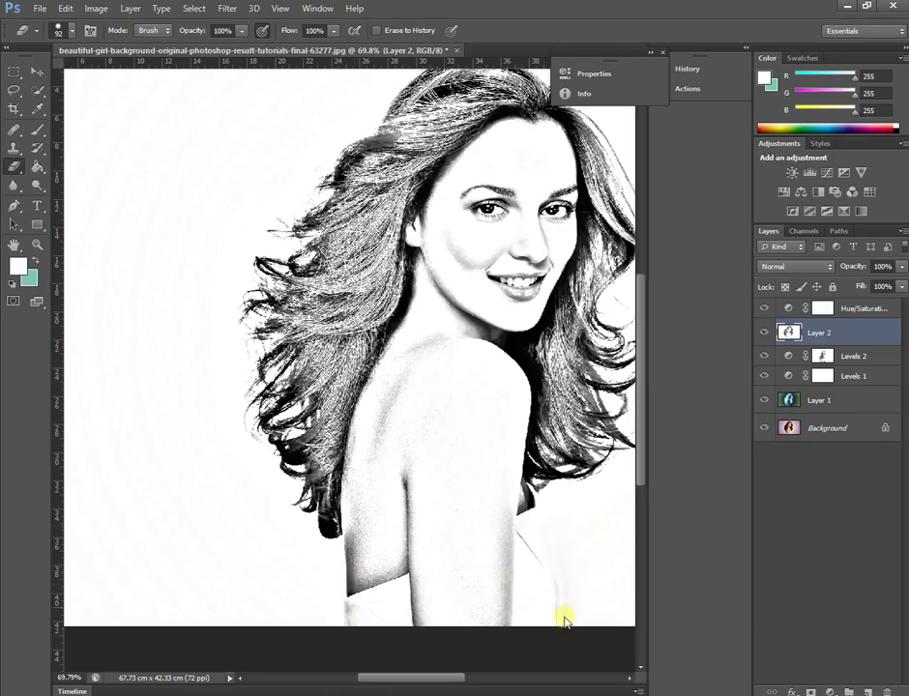
scroll(608, 419, "up", 1)
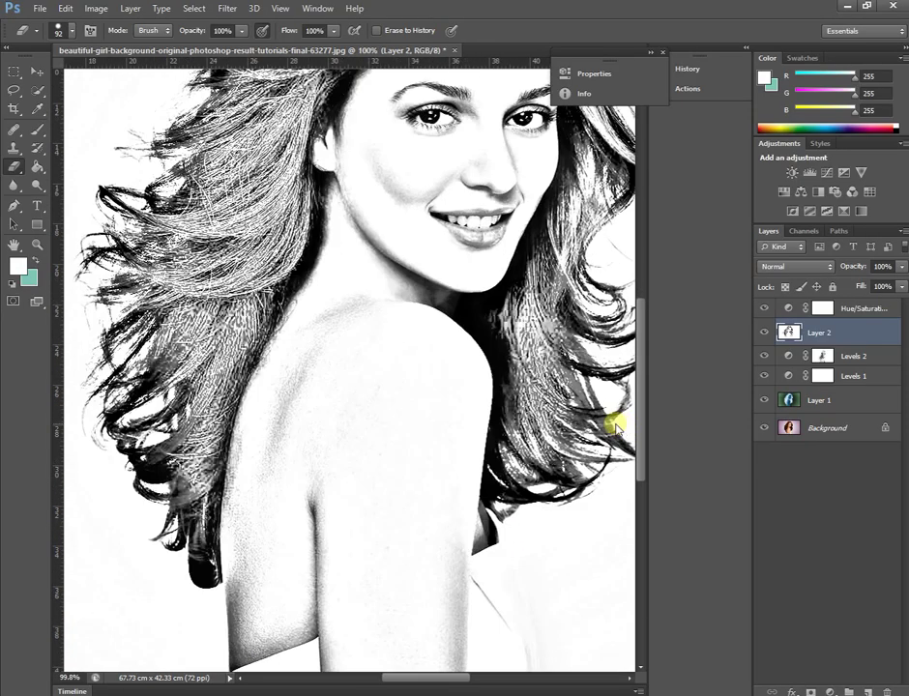
left_click(38, 129)
left_click(112, 171)
key("ctrl+z")
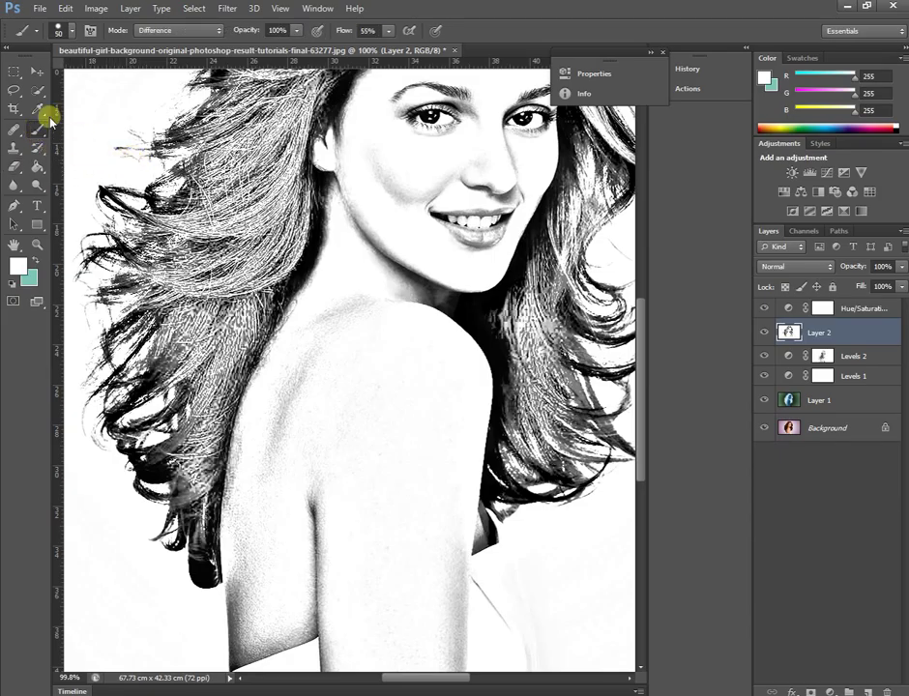
left_click(35, 90)
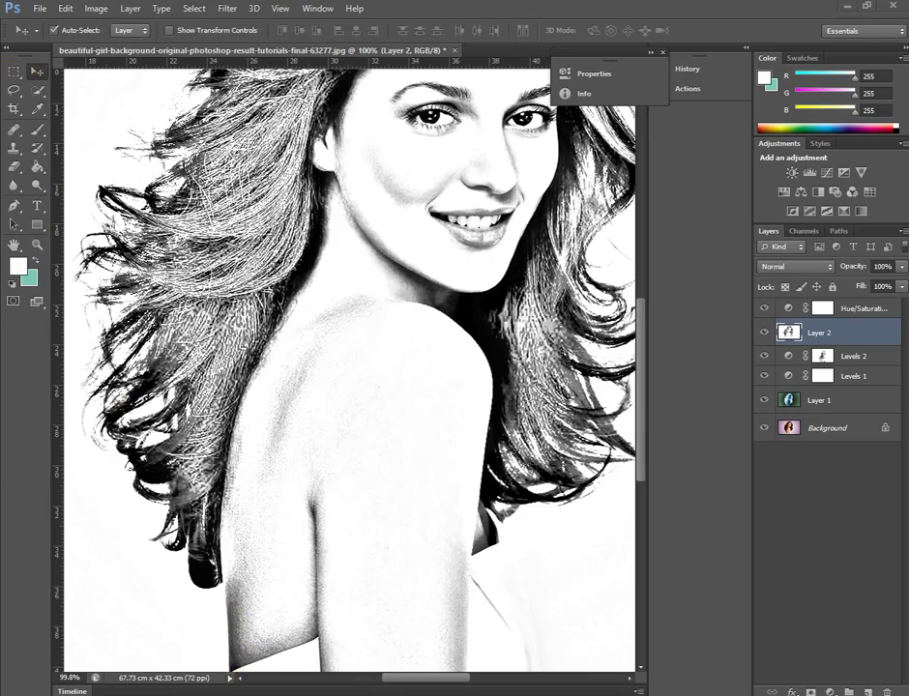
scroll(368, 599, "down", 2)
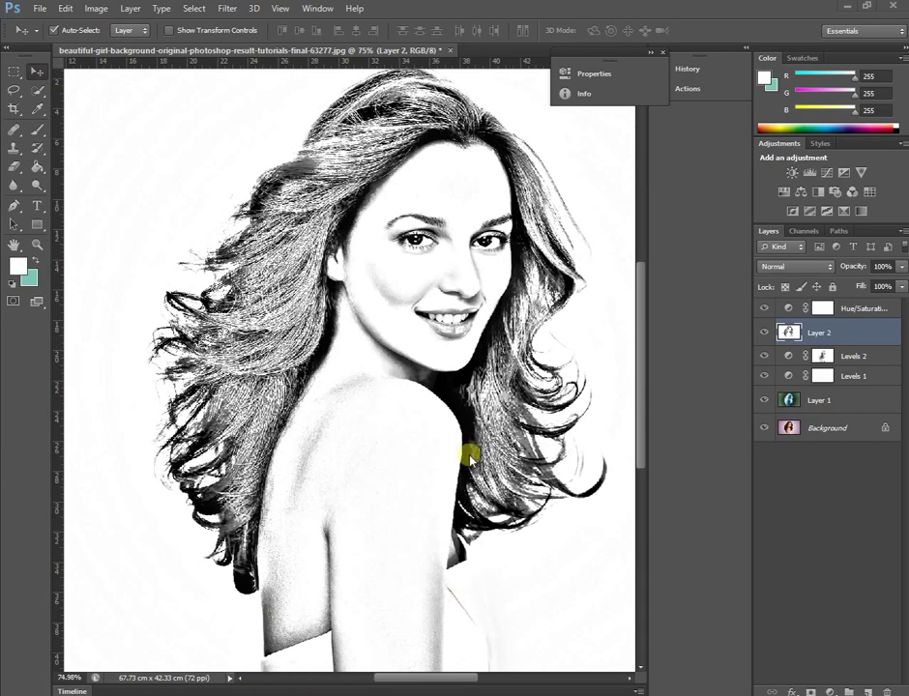
scroll(468, 460, "up", 2)
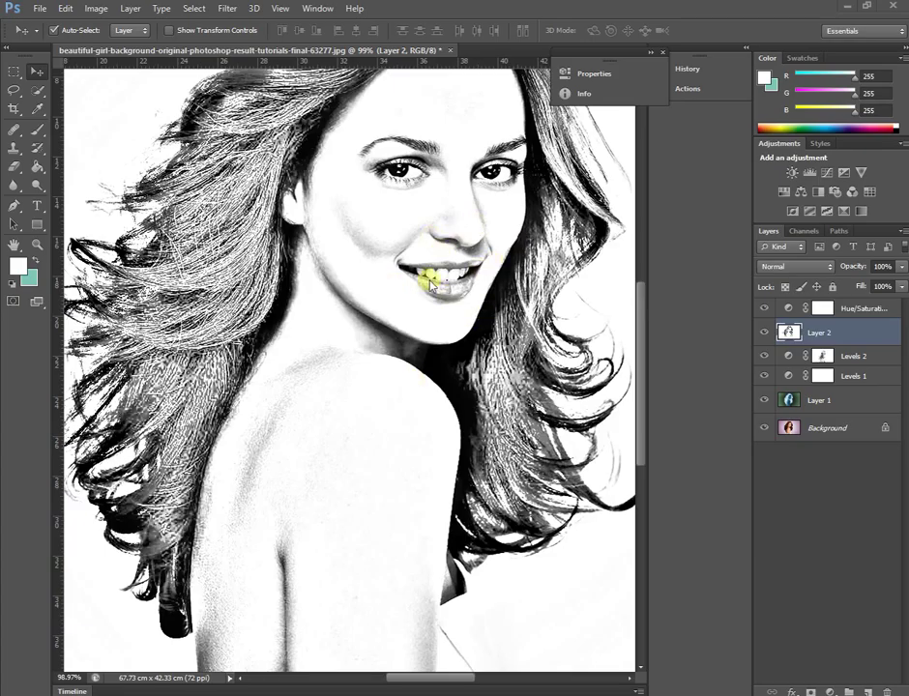
scroll(491, 336, "down", 1)
scroll(491, 337, "down", 1)
scroll(492, 337, "down", 1)
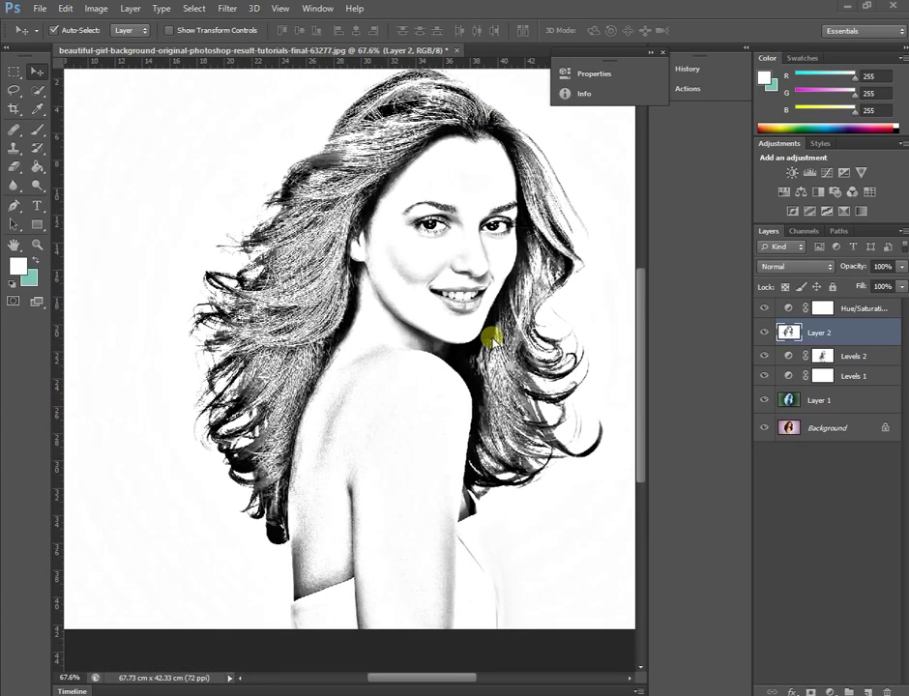
scroll(489, 335, "down", 1)
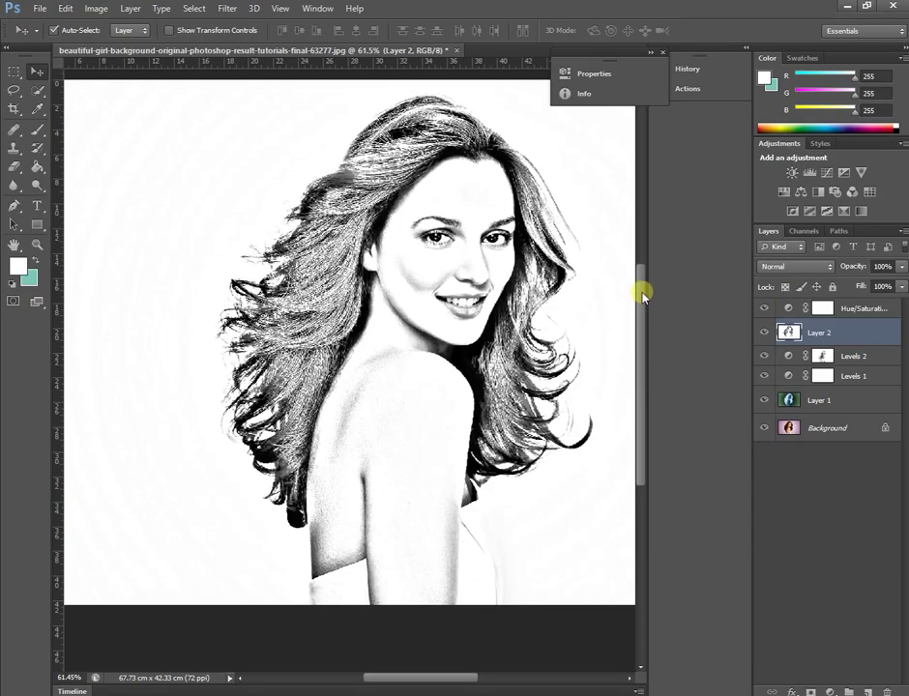
scroll(637, 338, "up", 1)
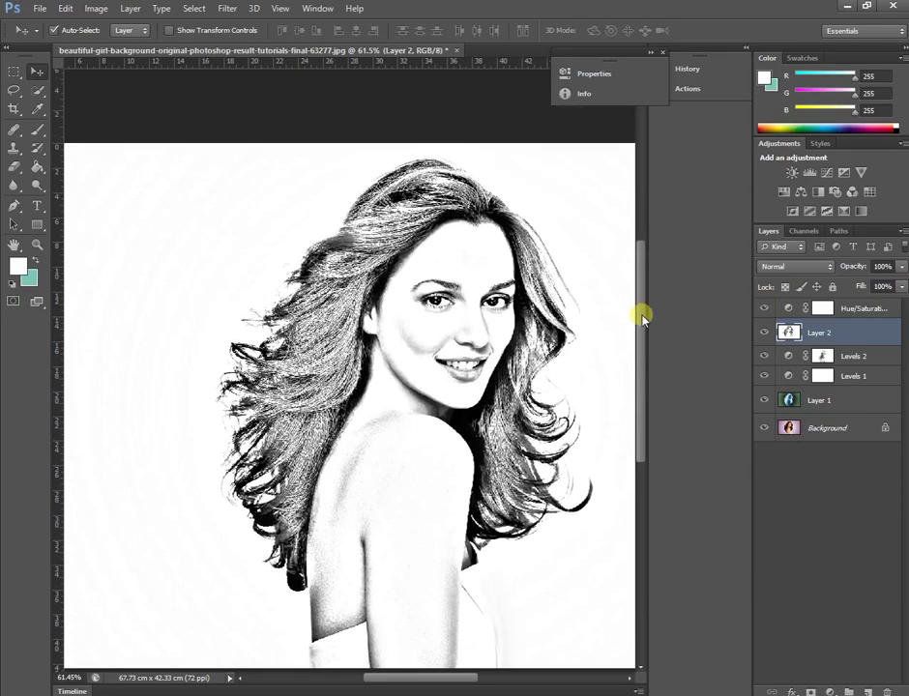
scroll(592, 327, "up", 3)
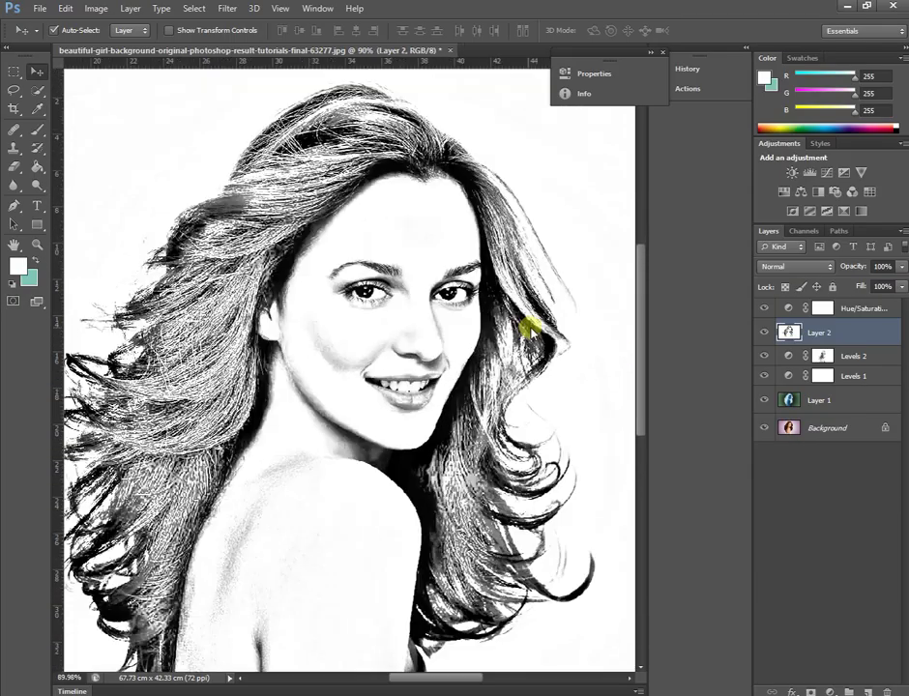
scroll(530, 329, "up", 4)
scroll(512, 328, "down", 2)
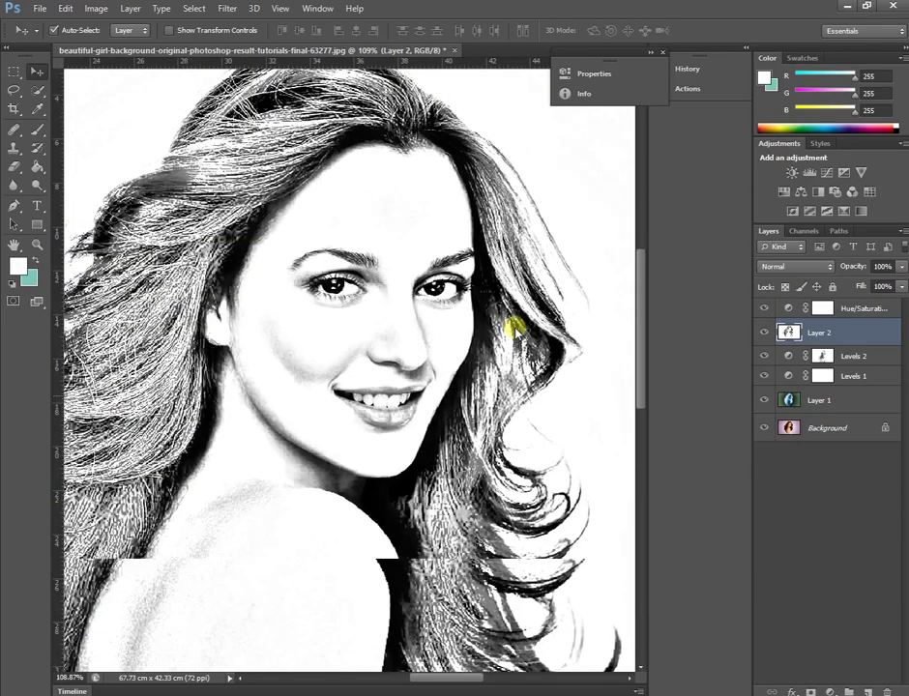
scroll(512, 328, "down", 1)
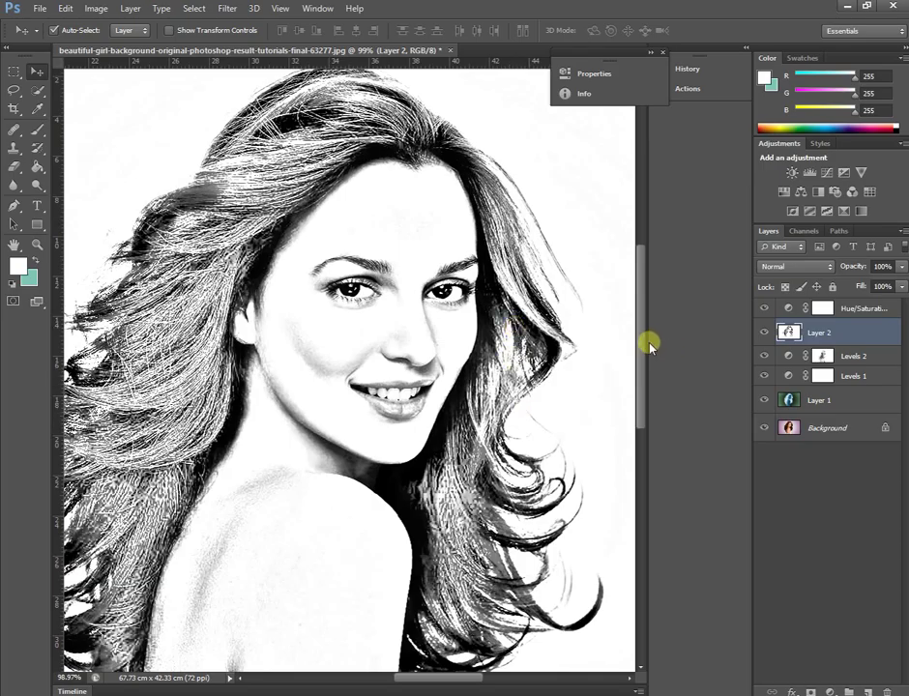
left_click_drag(648, 343, 623, 399)
scroll(589, 425, "down", 2)
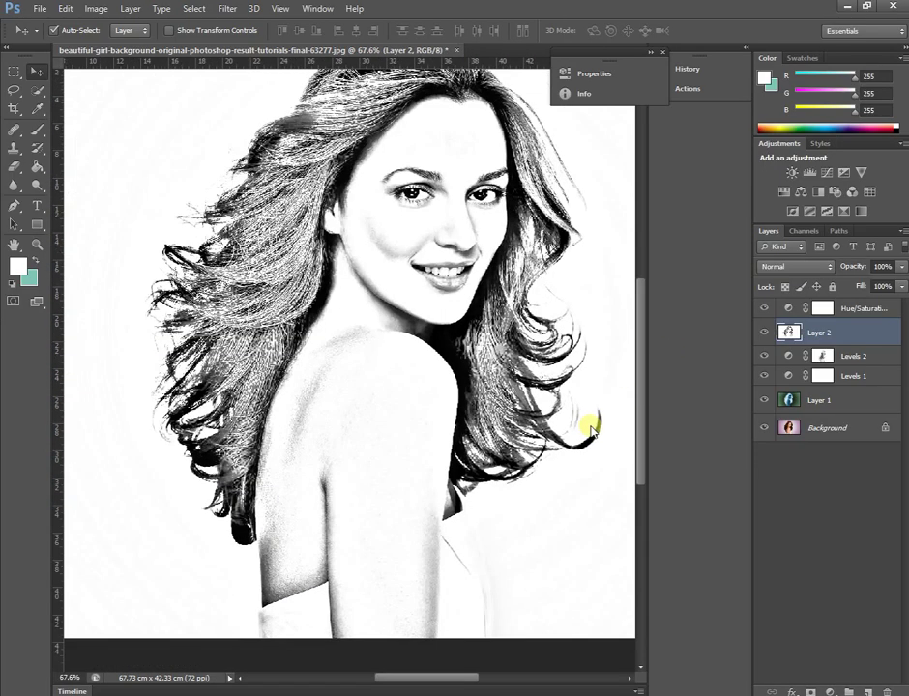
left_click(39, 9)
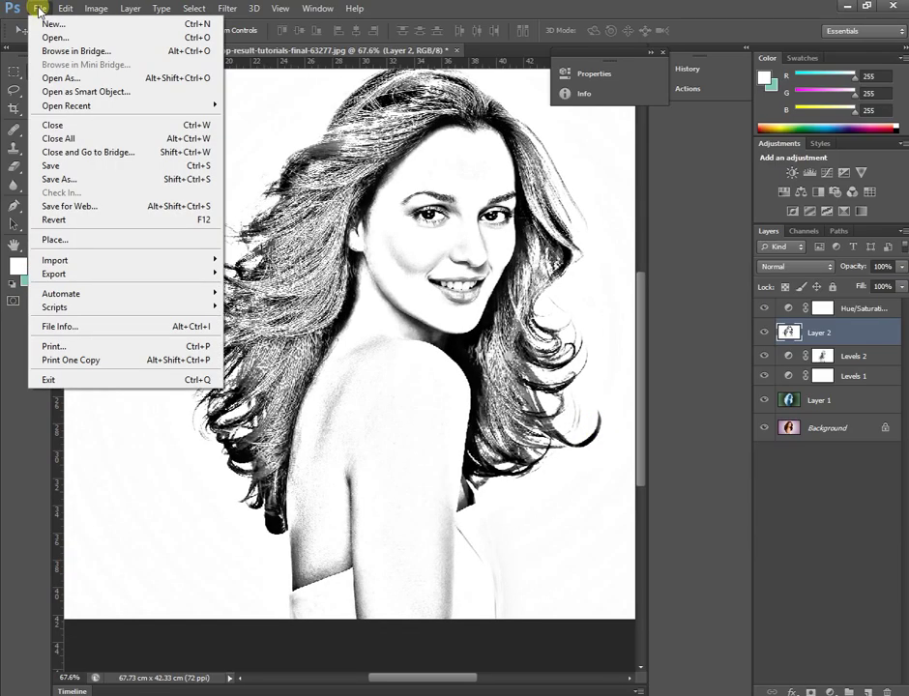
Step: Save the pencil sketch into the actor folder as a Maximum-quality JPEG copy
left_click(85, 179)
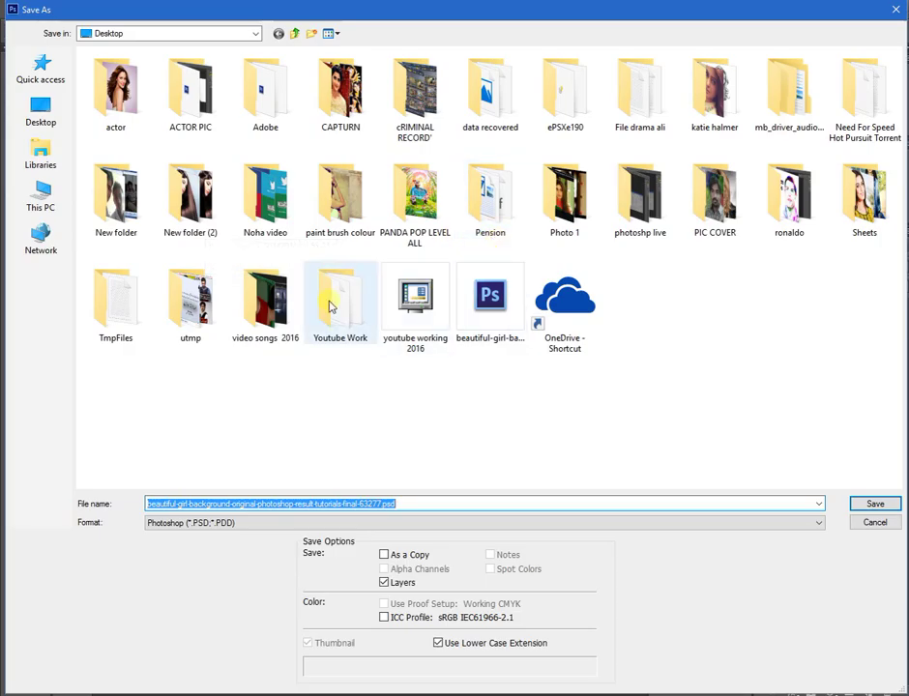
left_click(466, 208)
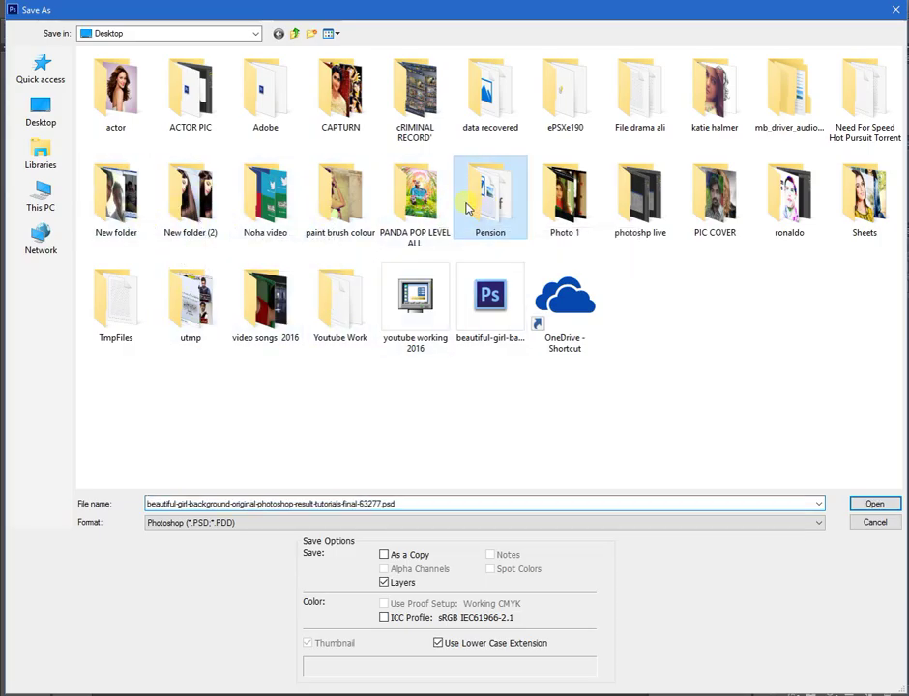
double_click(105, 94)
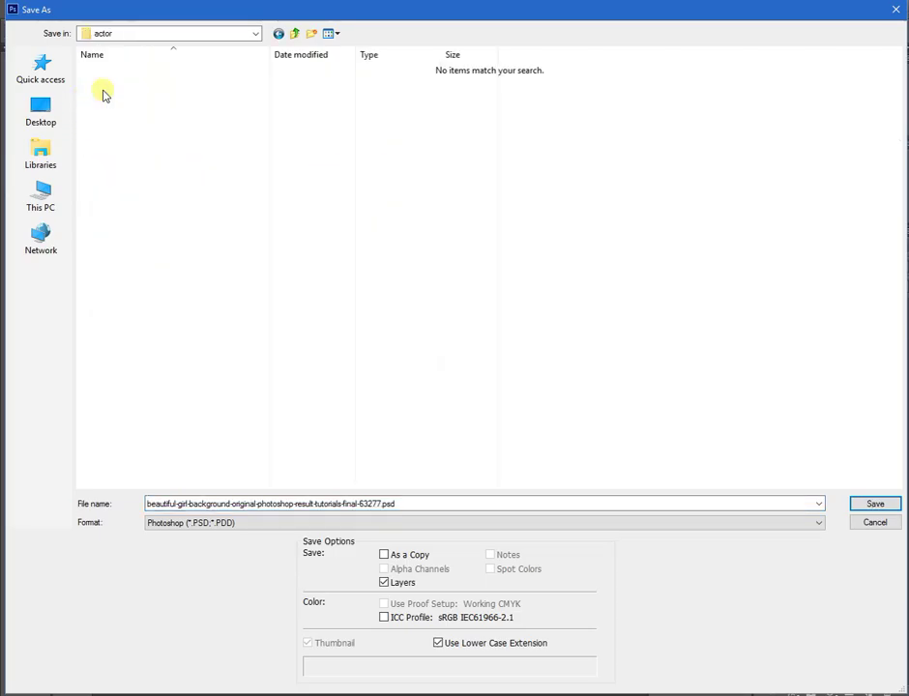
left_click(493, 523)
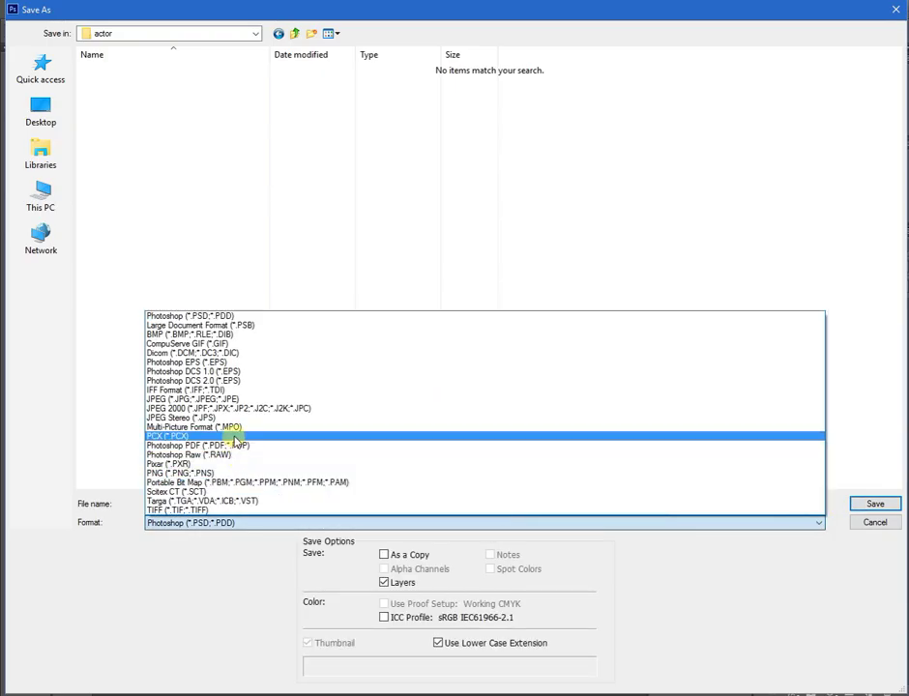
left_click(248, 401)
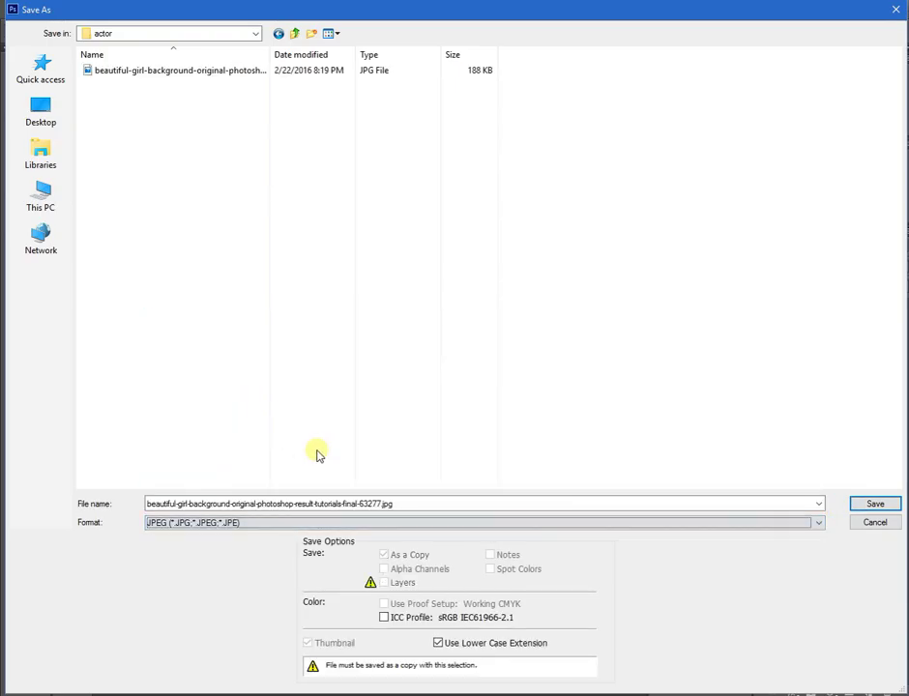
double_click(358, 504)
left_click(379, 504)
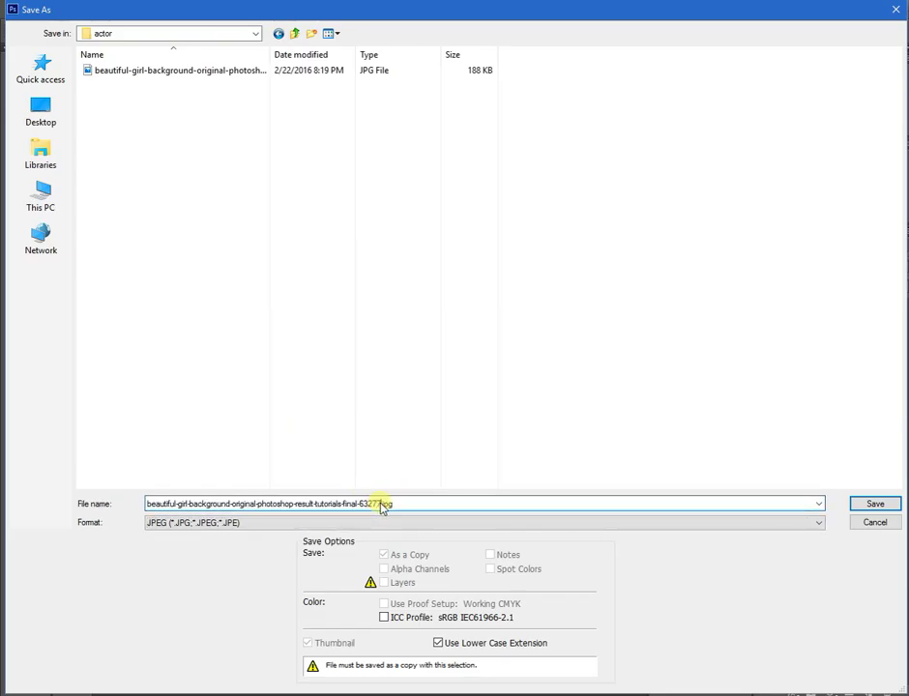
type("a")
left_click(875, 504)
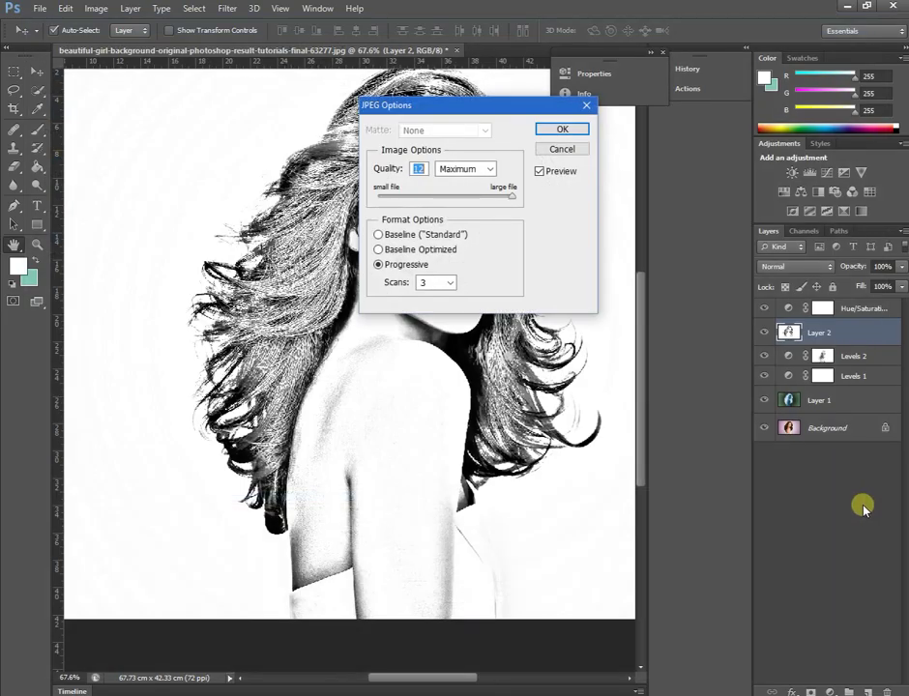
left_click(549, 130)
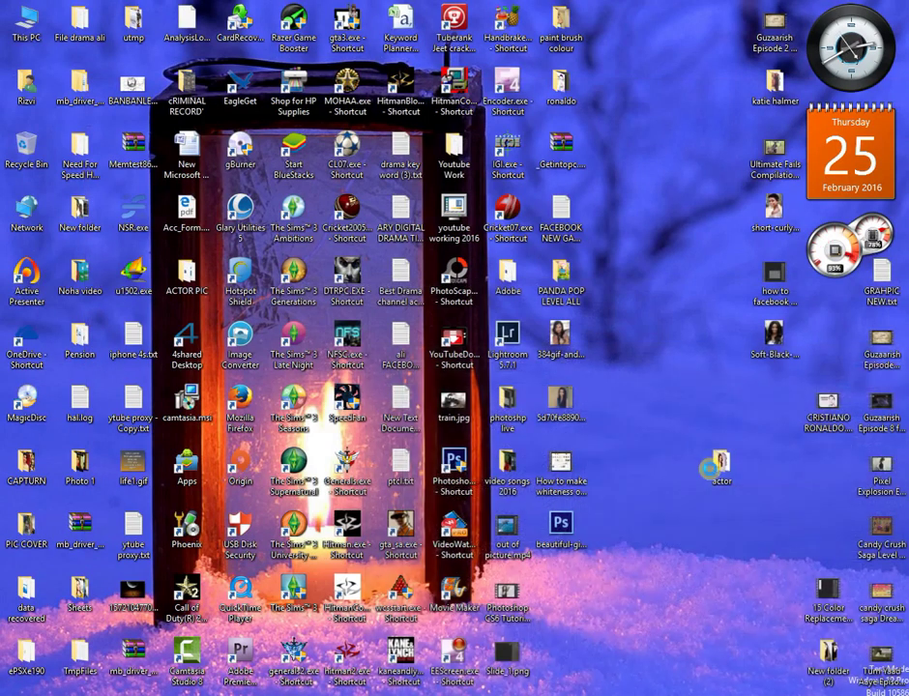
Step: View the original colour photo and the pencil sketch as a Photos slideshow, then close Photos
double_click(712, 466)
double_click(163, 200)
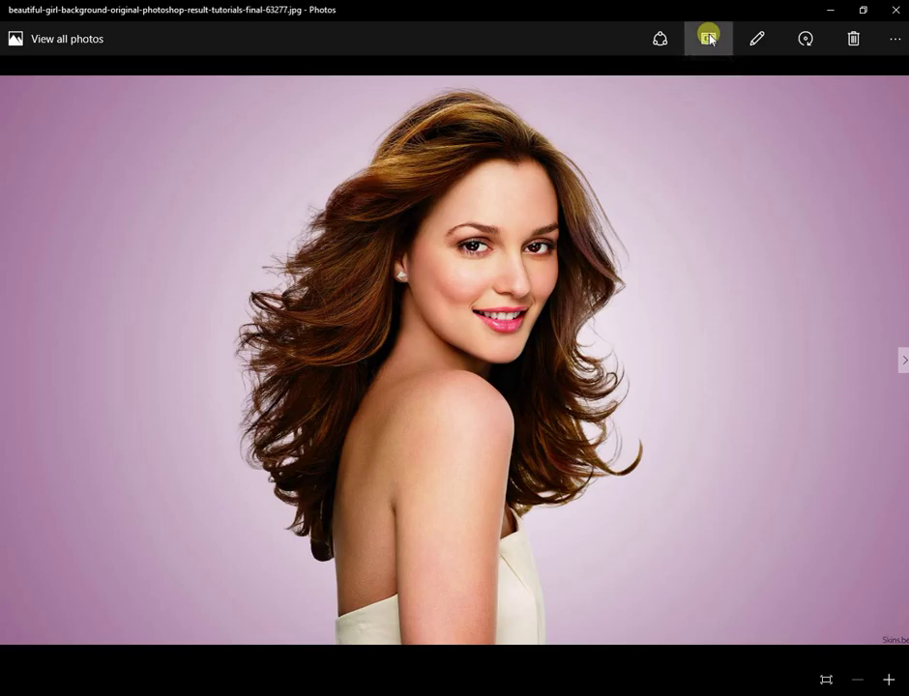
left_click(709, 36)
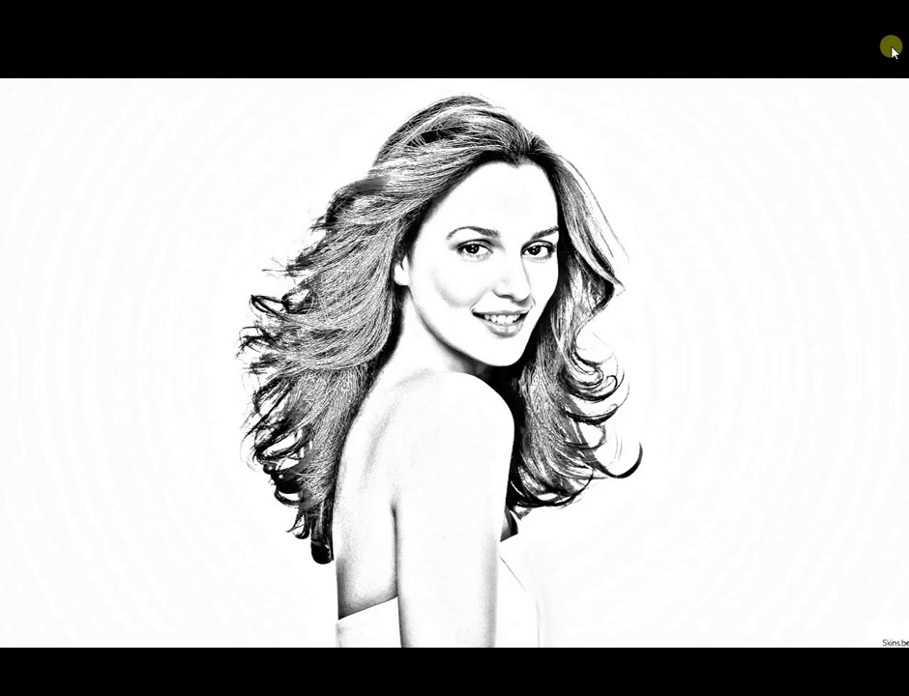
left_click(890, 48)
key("alt+F4")
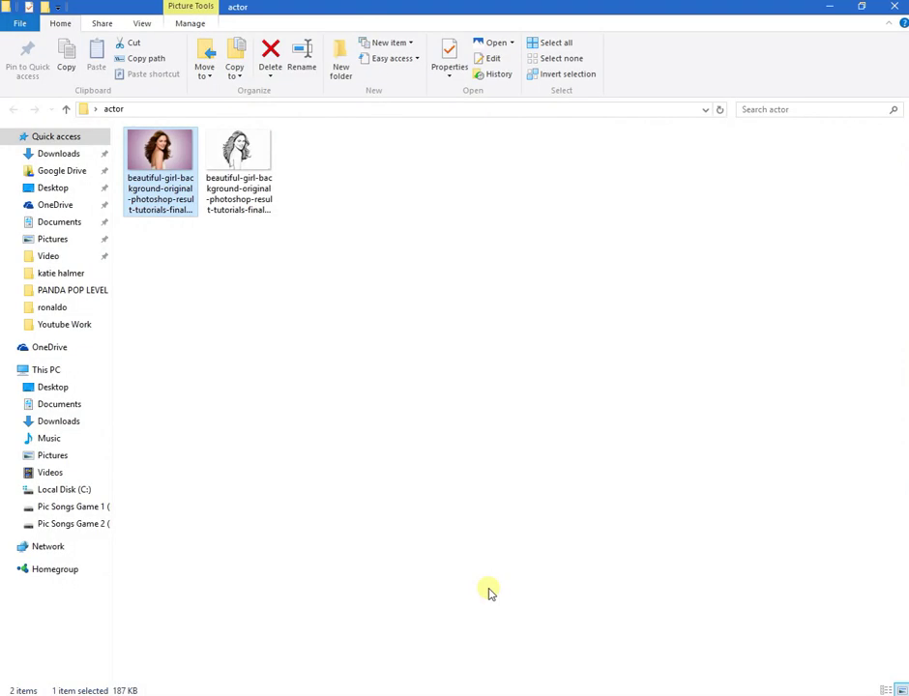